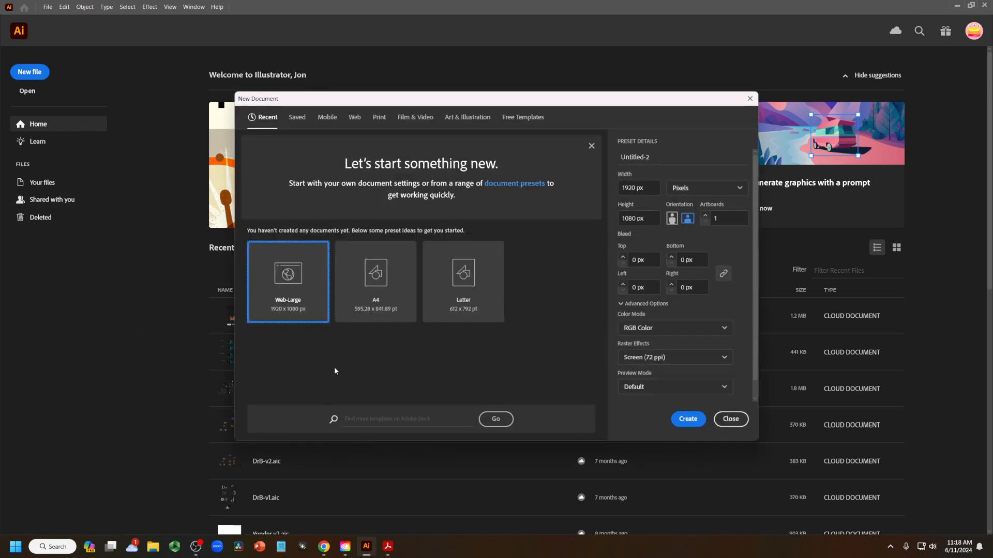
Create a new document from the Web-Large preset, 1920 x 1080 px.
{"action": "left_click", "coordinate": [355, 117]}
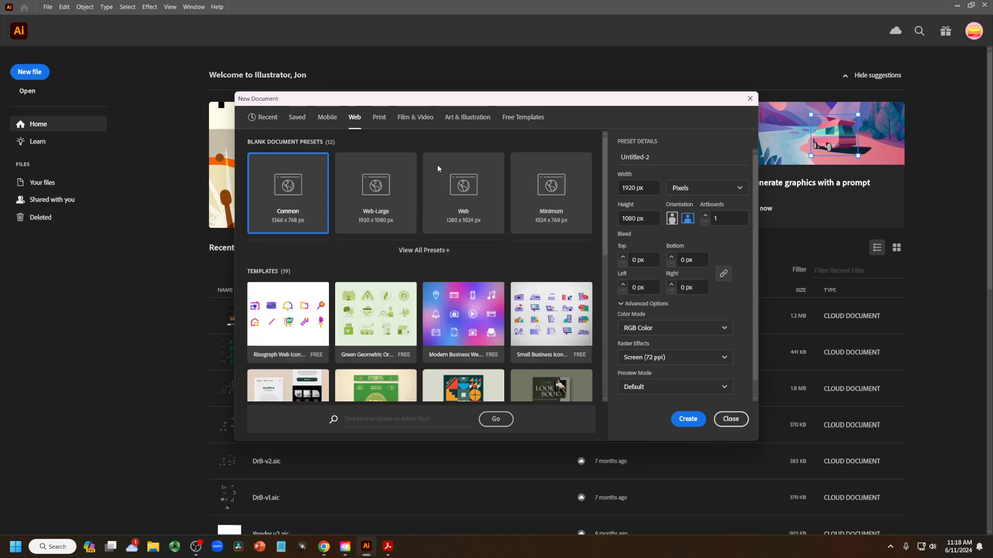
{"action": "left_click", "coordinate": [369, 209]}
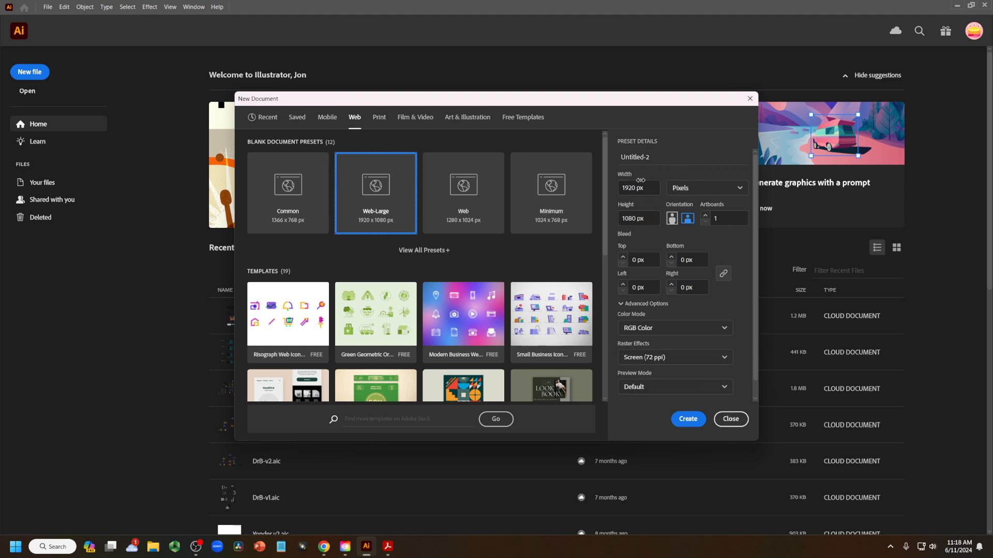
{"action": "left_click", "coordinate": [684, 421]}
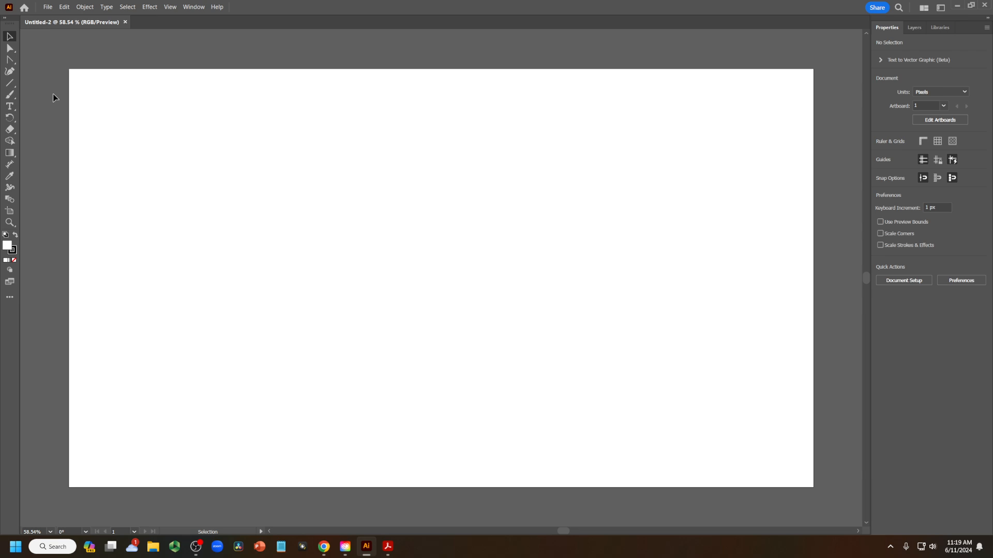
Draw a steep, slightly slanted line segment about 73 px wide and 569 px high near the artboard's centre, and deselect it.
{"action": "key", "text": "backslash"}
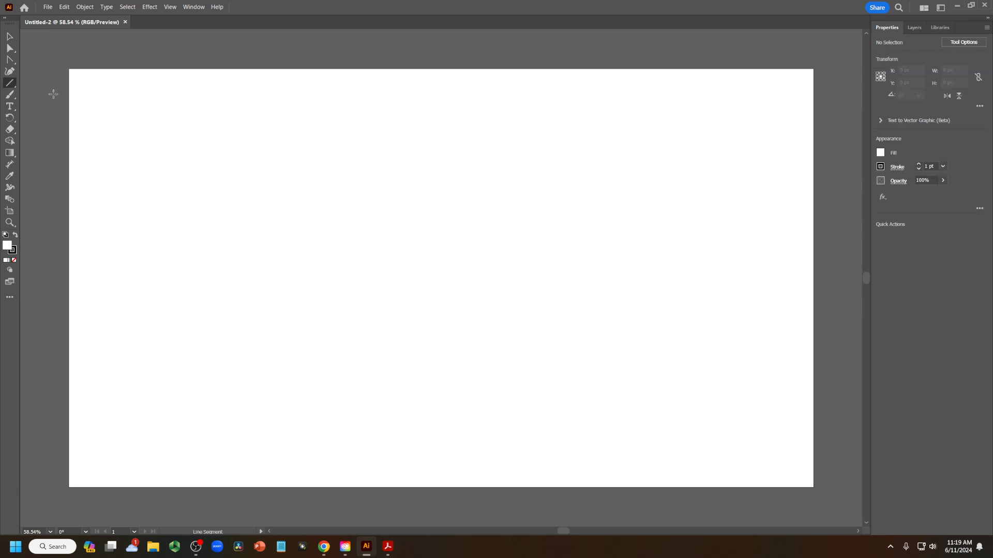
{"action": "left_click", "coordinate": [14, 87]}
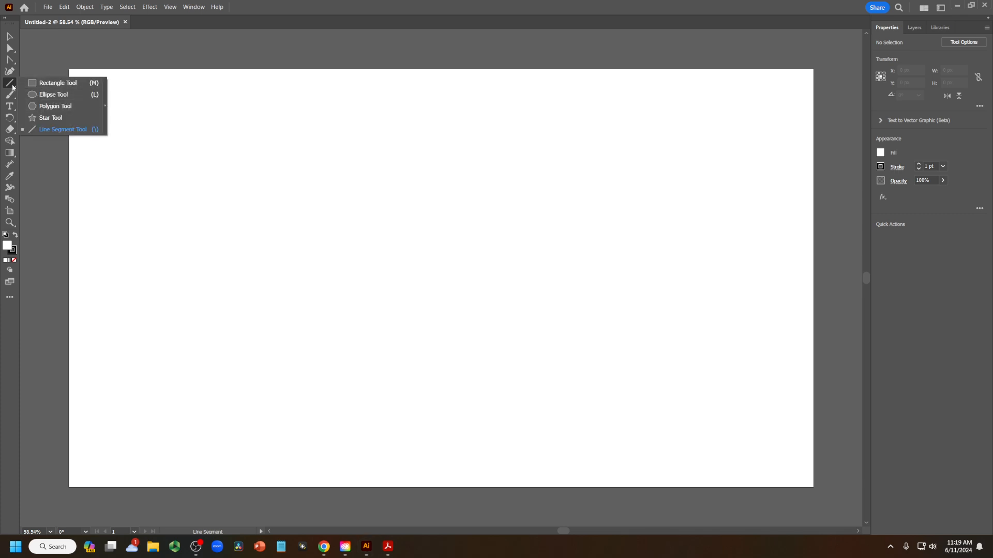
{"action": "left_click", "coordinate": [45, 129]}
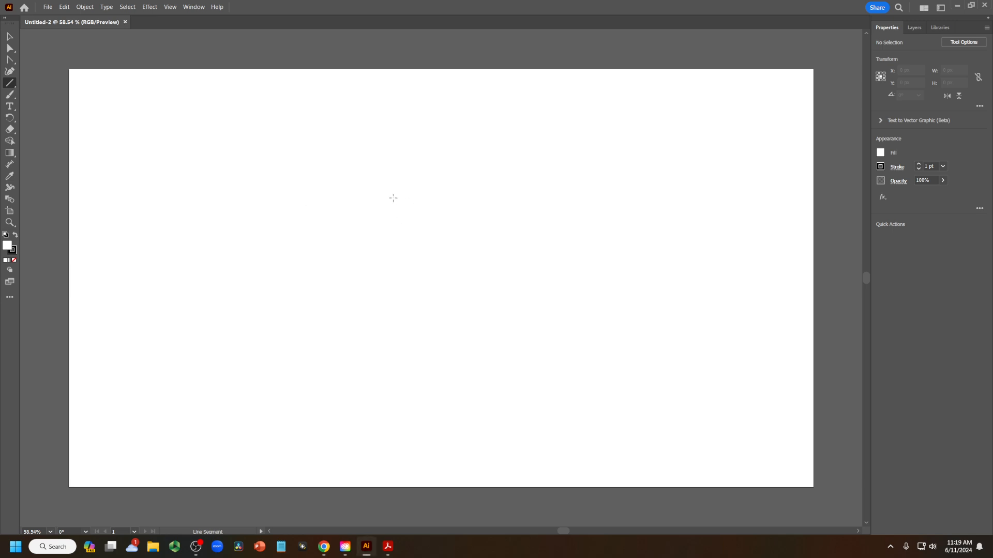
{"action": "mouse_move", "coordinate": [403, 141]}
{"action": "left_mouse_down"}
{"action": "mouse_move", "coordinate": [419, 192]}
{"action": "mouse_move", "coordinate": [431, 361]}
{"action": "left_mouse_up"}
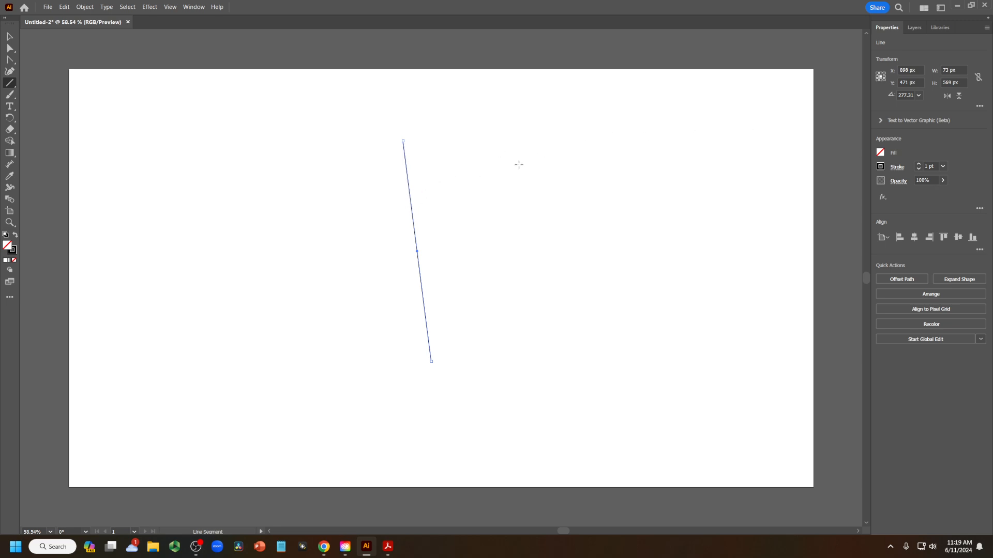
{"action": "left_click", "coordinate": [10, 37]}
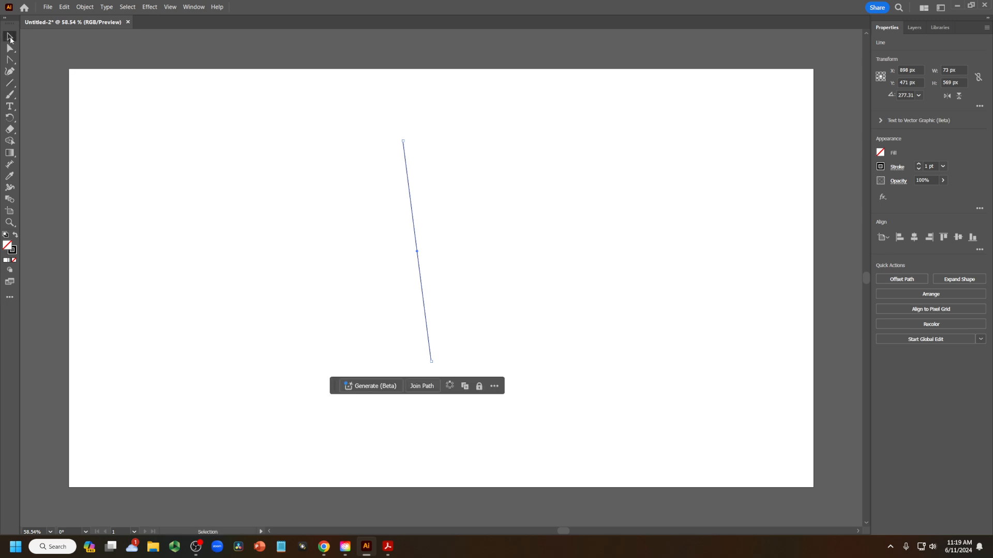
{"action": "left_click", "coordinate": [326, 160]}
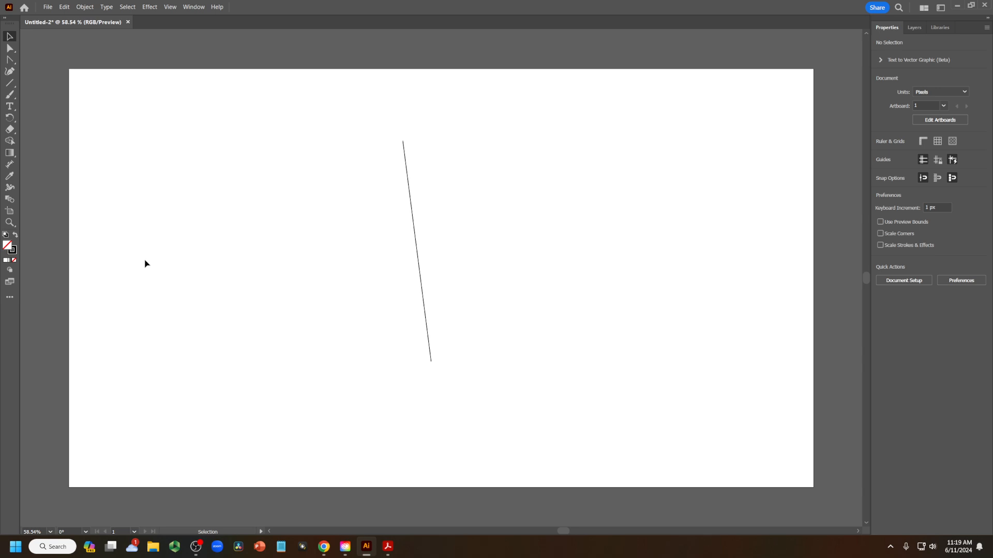
Set the line's stroke weight to 10 pt.
{"action": "left_click", "coordinate": [417, 252]}
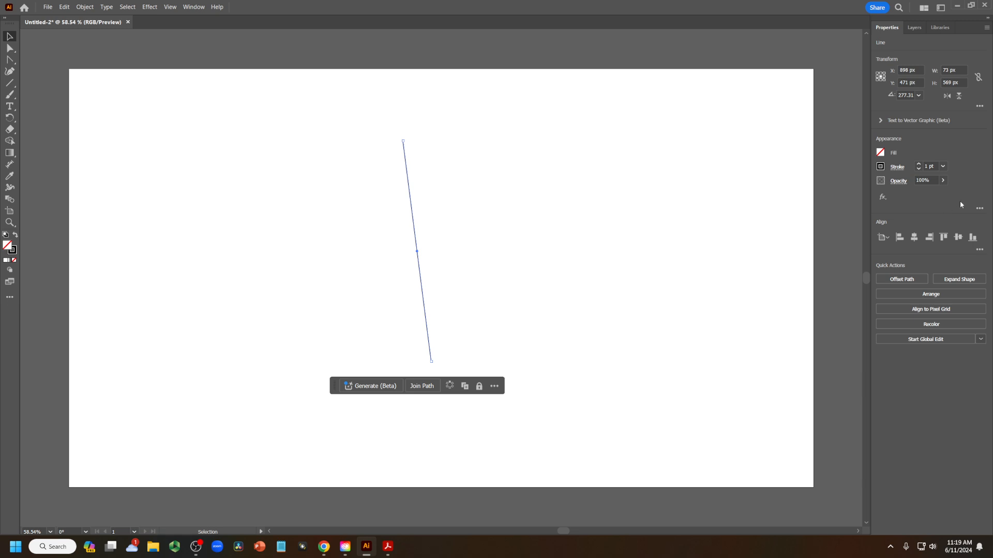
{"action": "left_click", "coordinate": [919, 164]}
{"action": "left_click", "coordinate": [918, 164]}
{"action": "left_click", "coordinate": [918, 164]}
{"action": "left_click", "coordinate": [919, 164]}
{"action": "left_click", "coordinate": [918, 164]}
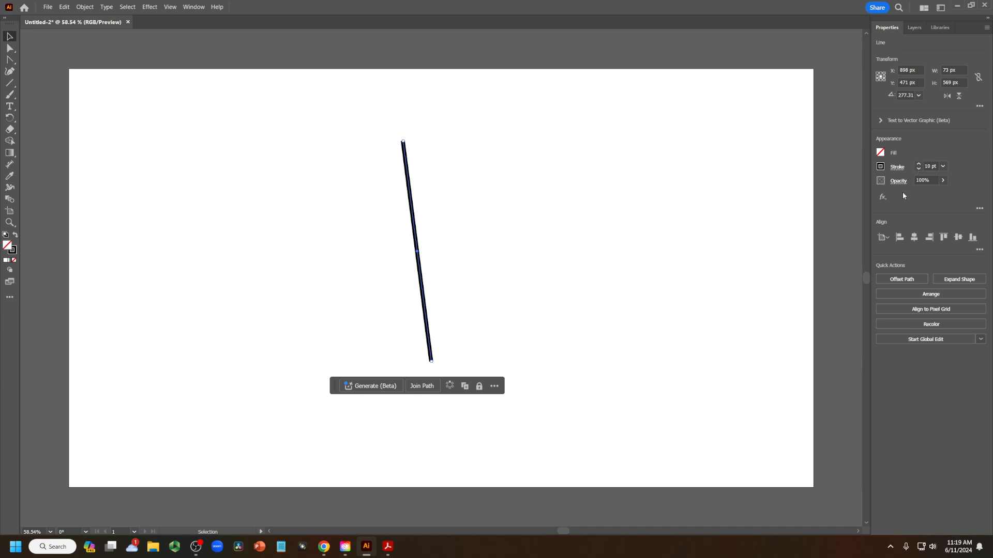
Give the line's stroke a round cap and a round join corner.
{"action": "left_click", "coordinate": [897, 167]}
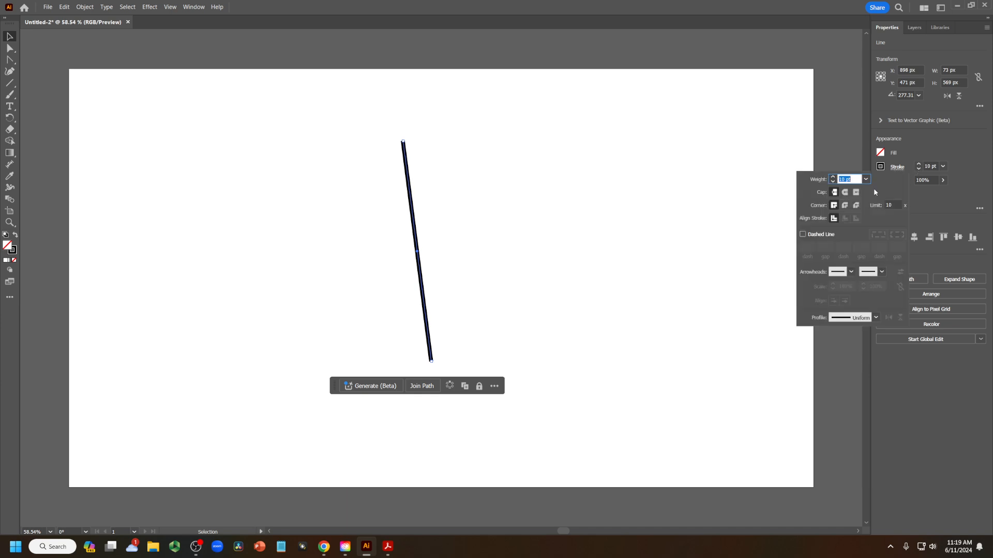
{"action": "left_click", "coordinate": [845, 206]}
{"action": "left_click", "coordinate": [845, 193]}
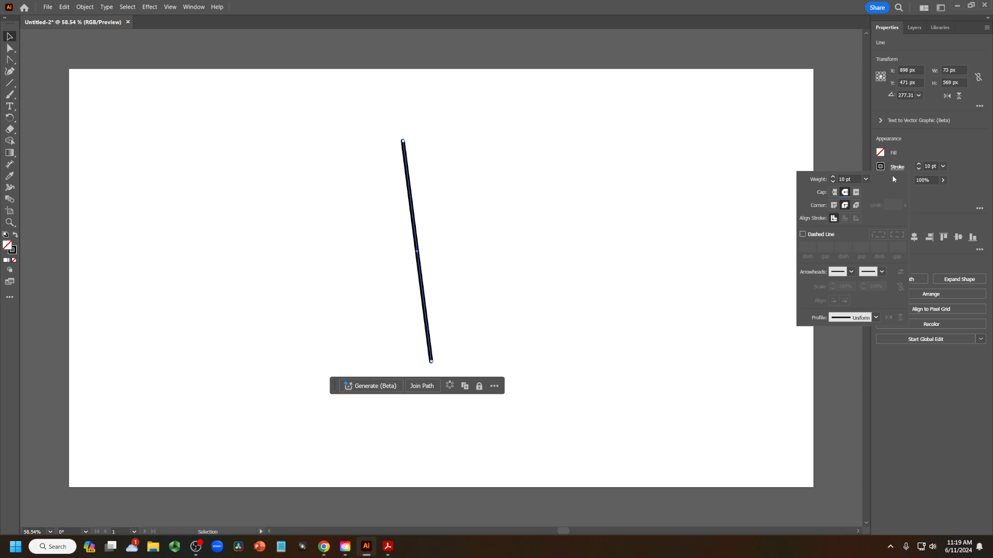
Change the line's stroke colour to the orange-red swatch and deselect the line.
{"action": "left_click", "coordinate": [882, 169]}
{"action": "left_click", "coordinate": [881, 168]}
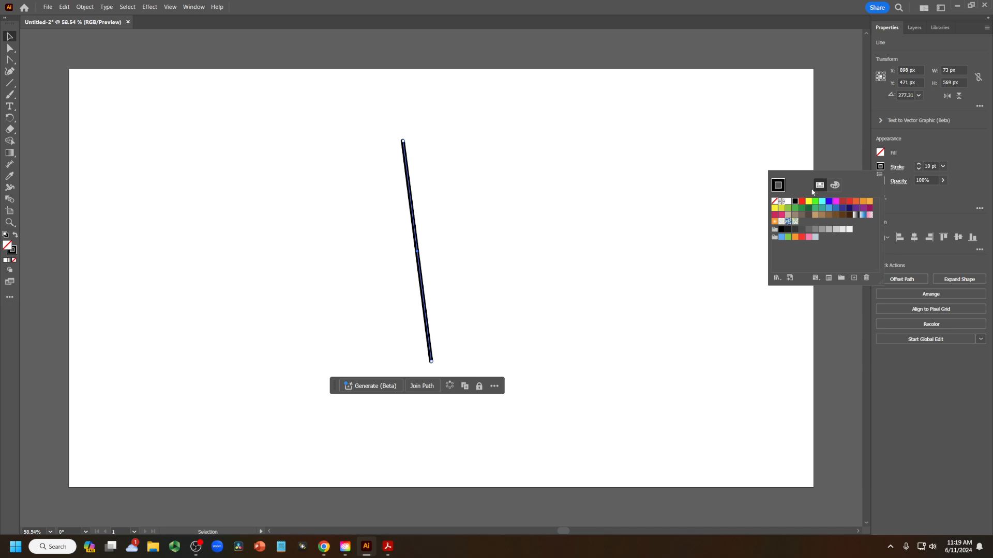
{"action": "left_click", "coordinate": [856, 201]}
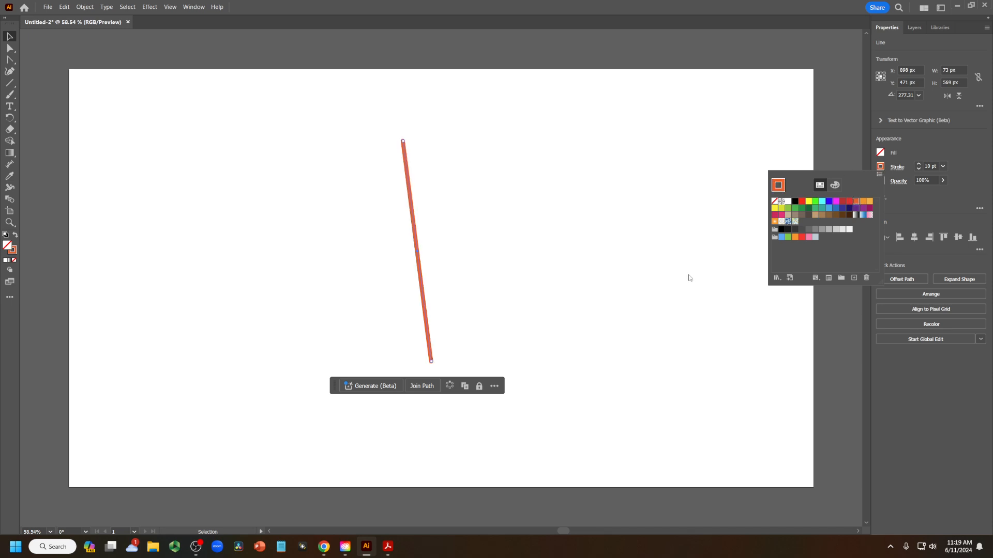
{"action": "left_click", "coordinate": [549, 207]}
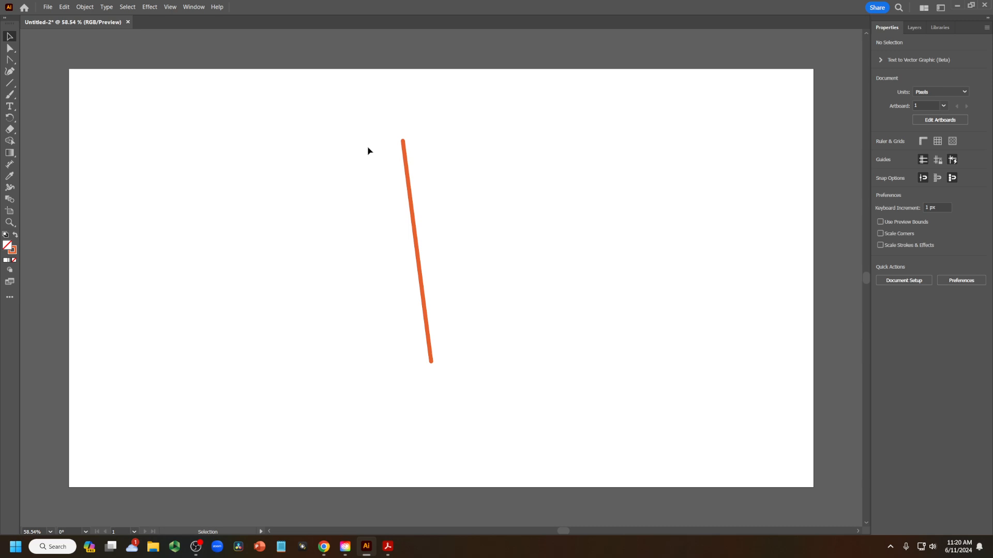
Bend the straight line into an S-curve with the Anchor Point tool, pulling its upper handle left and its lower handle right.
{"action": "left_click_drag", "start_coordinate": [13, 61], "coordinate": [60, 73]}
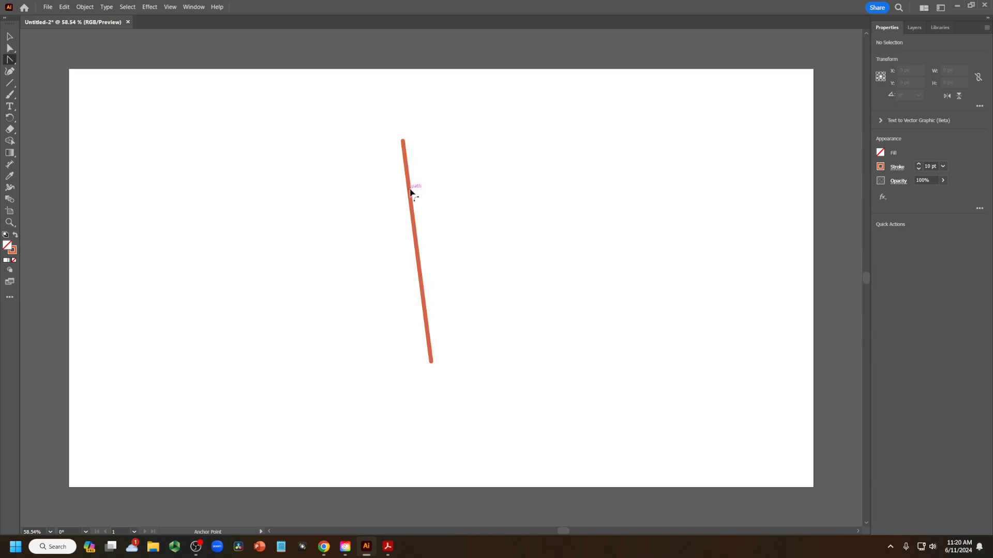
{"action": "left_click_drag", "start_coordinate": [410, 193], "coordinate": [458, 203]}
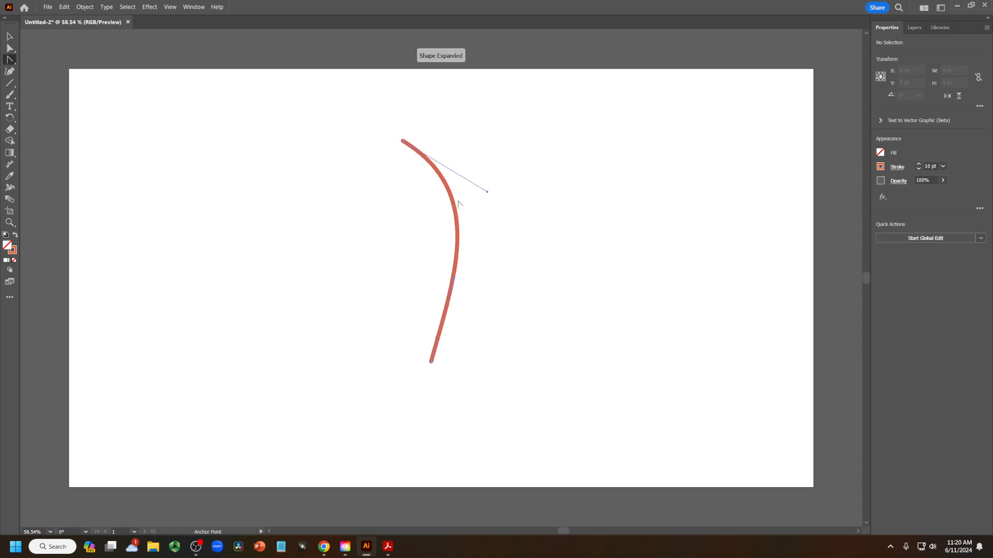
{"action": "left_click_drag", "start_coordinate": [488, 191], "coordinate": [317, 224]}
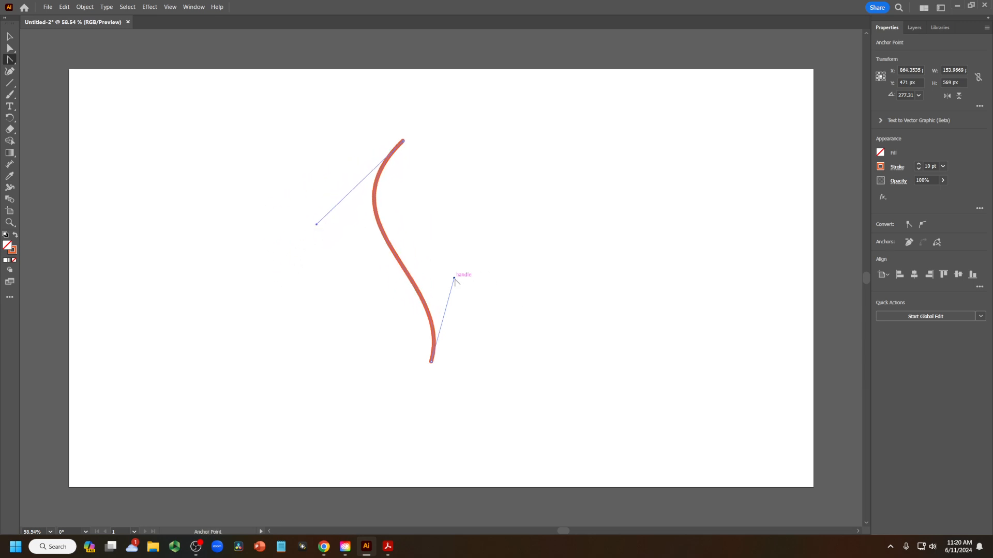
{"action": "left_click_drag", "start_coordinate": [454, 278], "coordinate": [492, 270]}
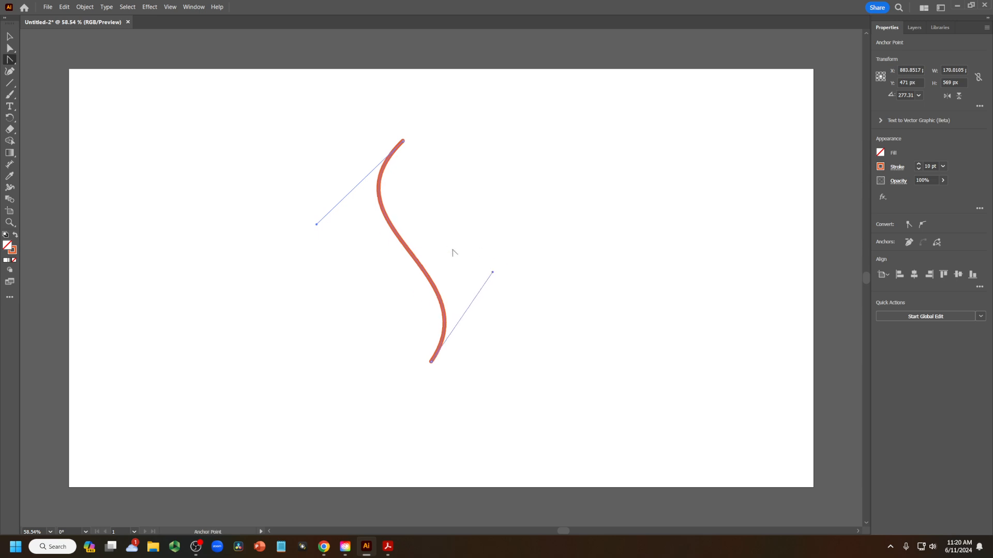
Refine the S-curve with the Direct Selection tool by slightly lengthening its upper and lower handles.
{"action": "left_click", "coordinate": [10, 48]}
{"action": "left_click", "coordinate": [313, 112]}
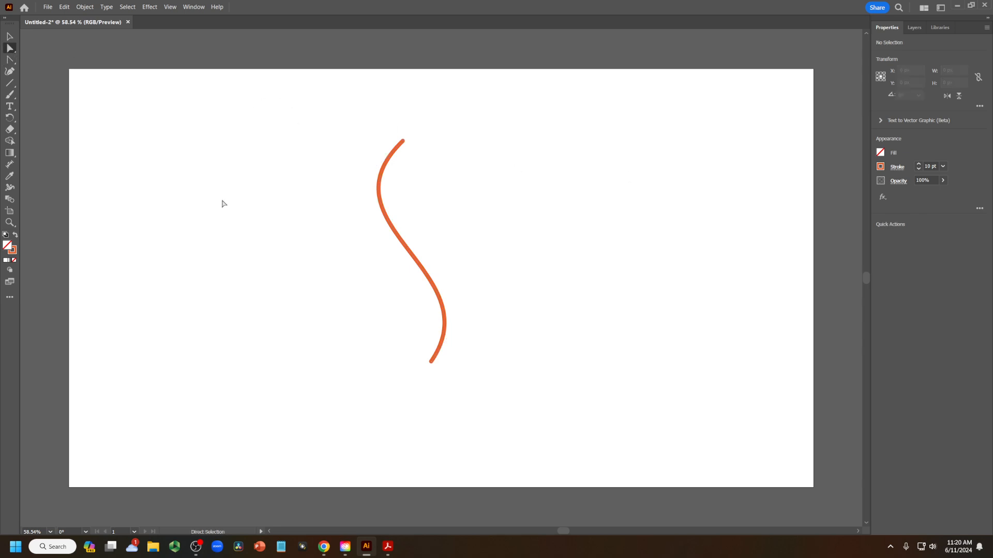
{"action": "left_click", "coordinate": [395, 235]}
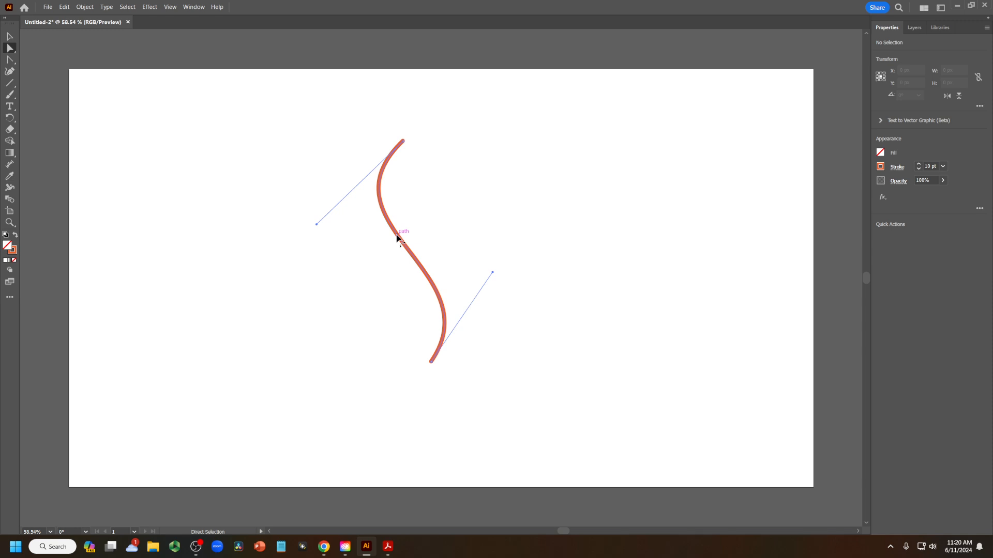
{"action": "mouse_move", "coordinate": [316, 226]}
{"action": "left_mouse_down"}
{"action": "mouse_move", "coordinate": [350, 197]}
{"action": "mouse_move", "coordinate": [316, 234]}
{"action": "left_mouse_up"}
{"action": "left_click_drag", "start_coordinate": [492, 273], "coordinate": [510, 276]}
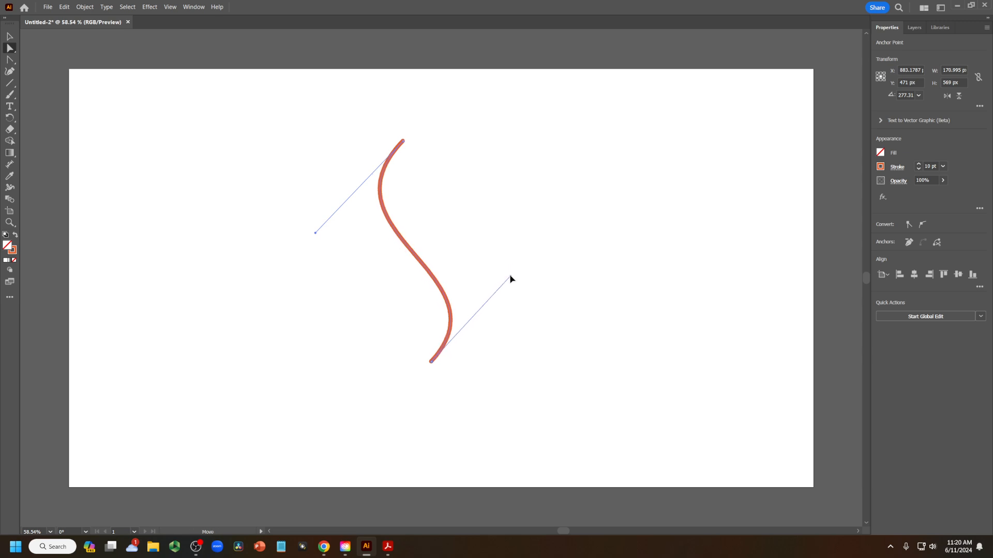
Move the whole S-curve to the artboard's left side, at about X 378 px and Y 486 px, and deselect it.
{"action": "left_click", "coordinate": [11, 36]}
{"action": "left_click", "coordinate": [531, 234]}
{"action": "left_click_drag", "start_coordinate": [429, 274], "coordinate": [229, 281]}
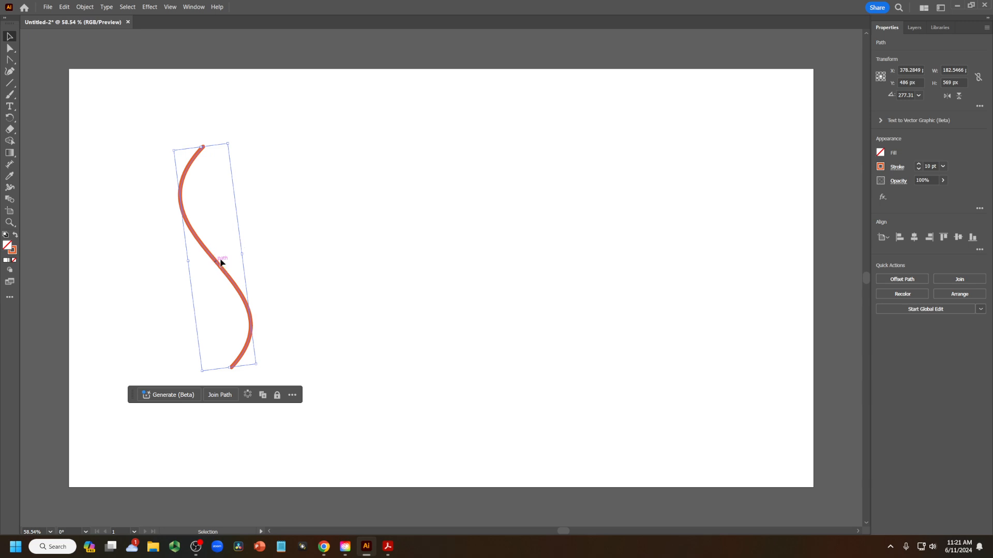
{"action": "left_click", "coordinate": [256, 251]}
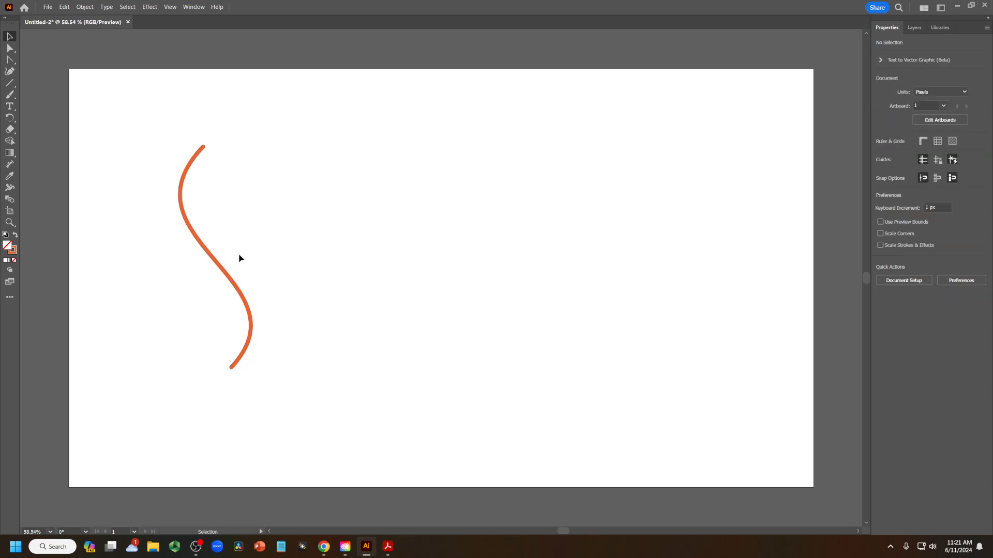
Place a duplicate of the S-curve a short distance to the right of the original.
{"action": "left_click", "coordinate": [209, 254]}
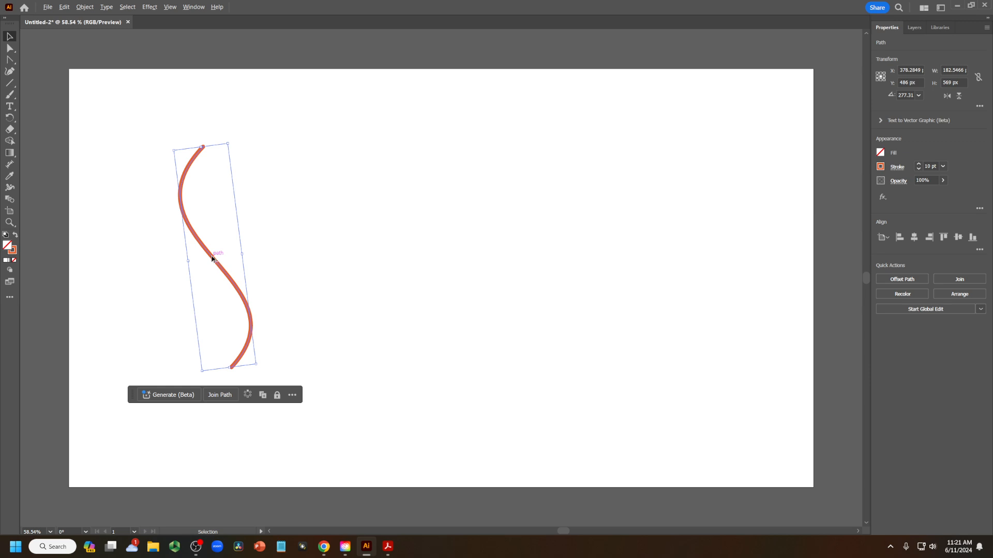
{"action": "left_click_drag", "start_coordinate": [211, 259], "coordinate": [256, 255]}
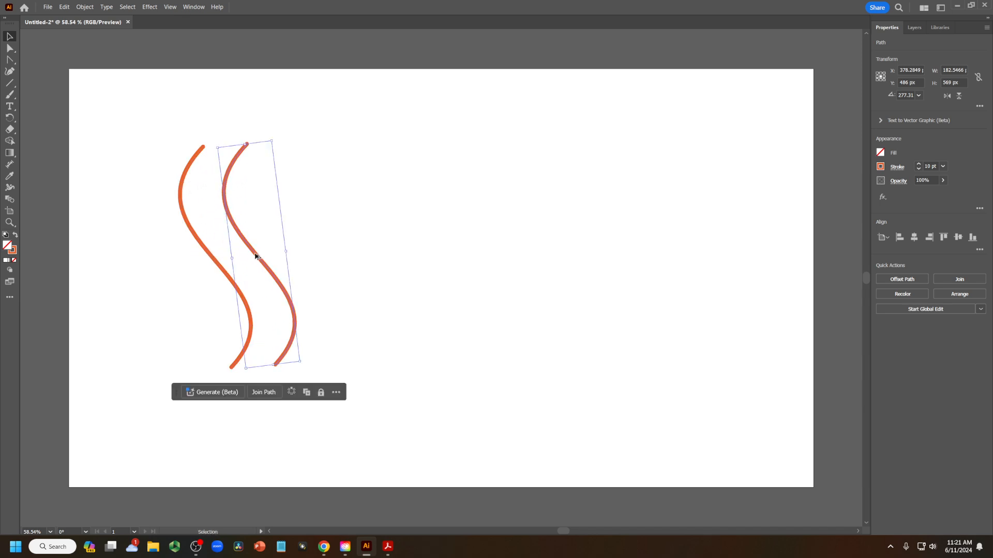
{"action": "left_click", "coordinate": [415, 396]}
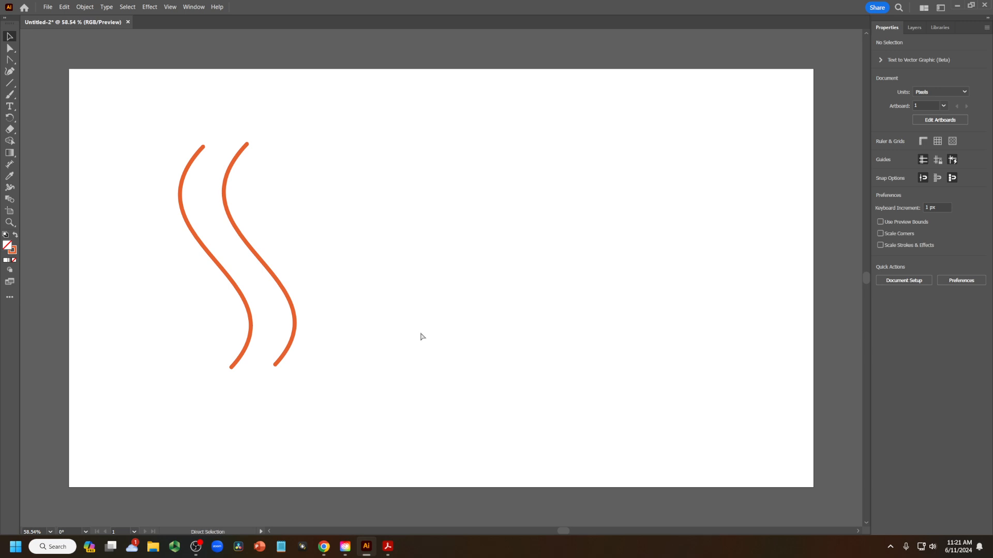
Repeat the duplication seven more times to make a row of nine evenly spaced S-curves.
{"action": "left_click", "coordinate": [300, 320]}
{"action": "key", "text": "a"}
{"action": "key", "text": "ctrl+d"}
{"action": "key", "text": "ctrl+d"}
{"action": "key", "text": "ctrl+d"}
{"action": "key", "text": "ctrl+d"}
{"action": "key", "text": "ctrl+d"}
{"action": "key", "text": "ctrl+d"}
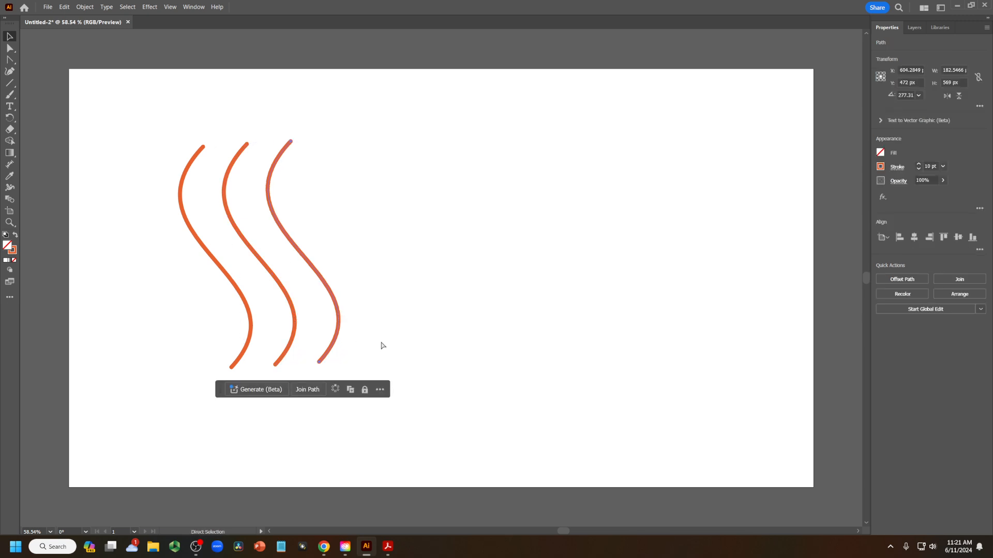
{"action": "key", "text": "ctrl+d"}
{"action": "left_click", "coordinate": [688, 247]}
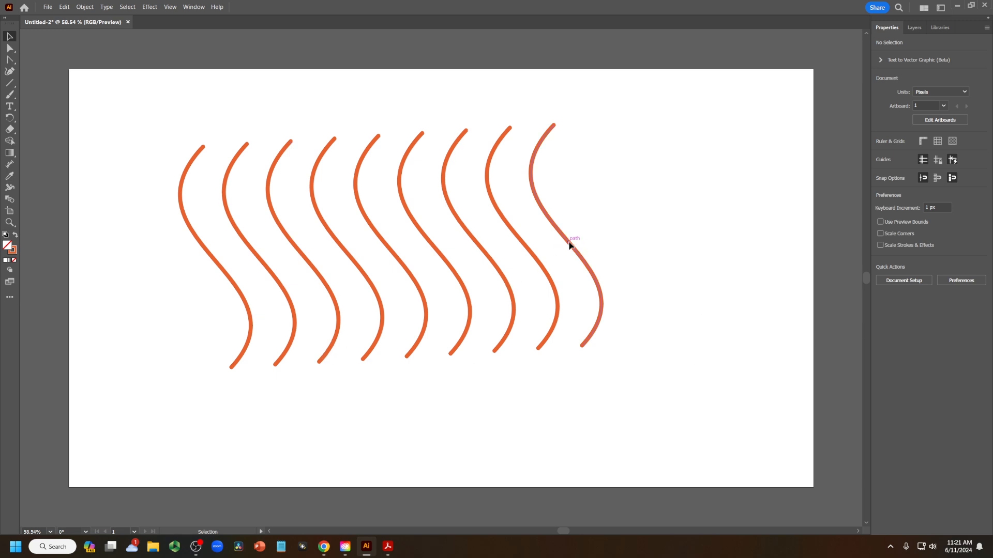
Move the three rightmost S-curves individually downward, out of line with the rest of the row.
{"action": "left_click_drag", "start_coordinate": [571, 244], "coordinate": [588, 302]}
{"action": "left_click_drag", "start_coordinate": [534, 264], "coordinate": [526, 309]}
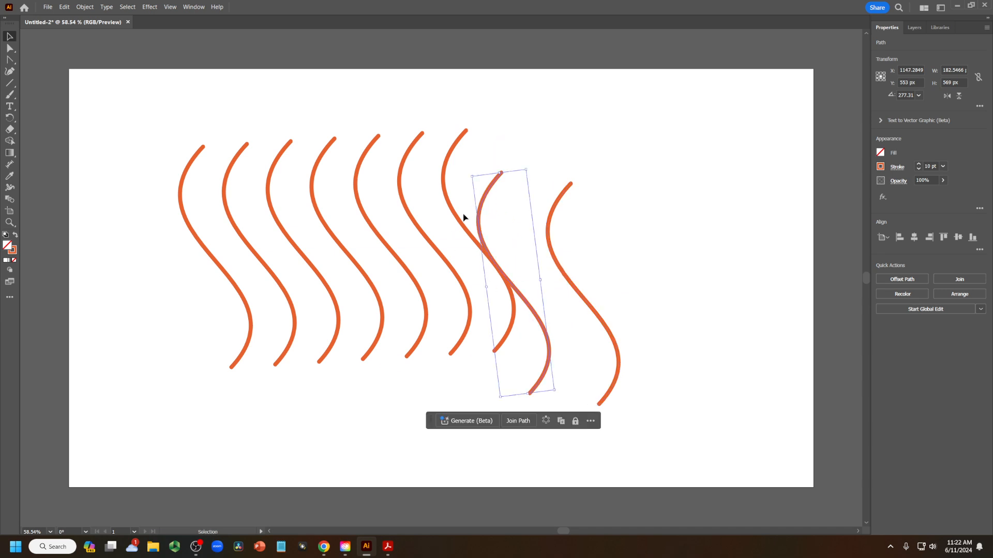
{"action": "left_click_drag", "start_coordinate": [461, 224], "coordinate": [466, 253]}
{"action": "left_click", "coordinate": [573, 240]}
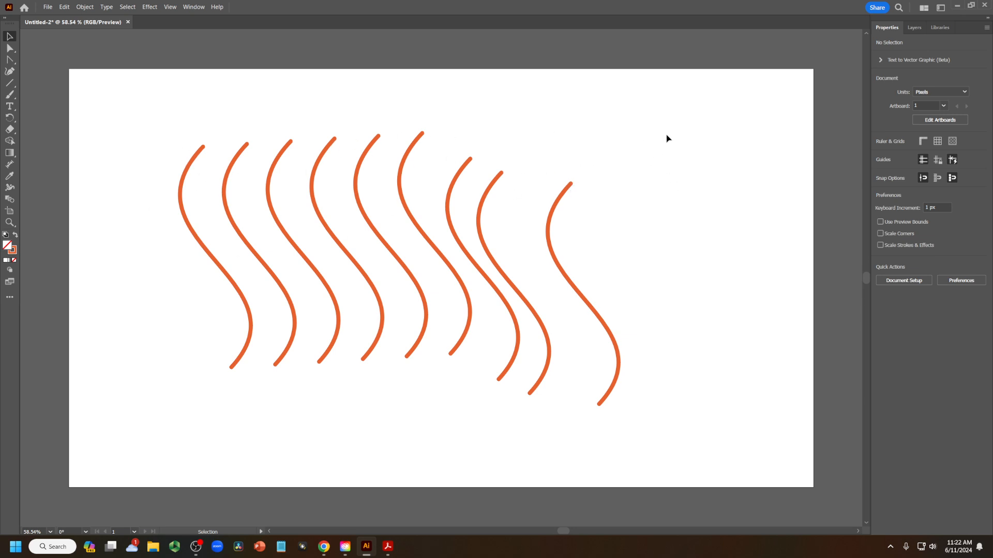
Delete all the duplicated S-curves, keeping only the original leftmost one.
{"action": "left_click_drag", "start_coordinate": [661, 118], "coordinate": [653, 168]}
{"action": "left_click_drag", "start_coordinate": [464, 229], "coordinate": [236, 246]}
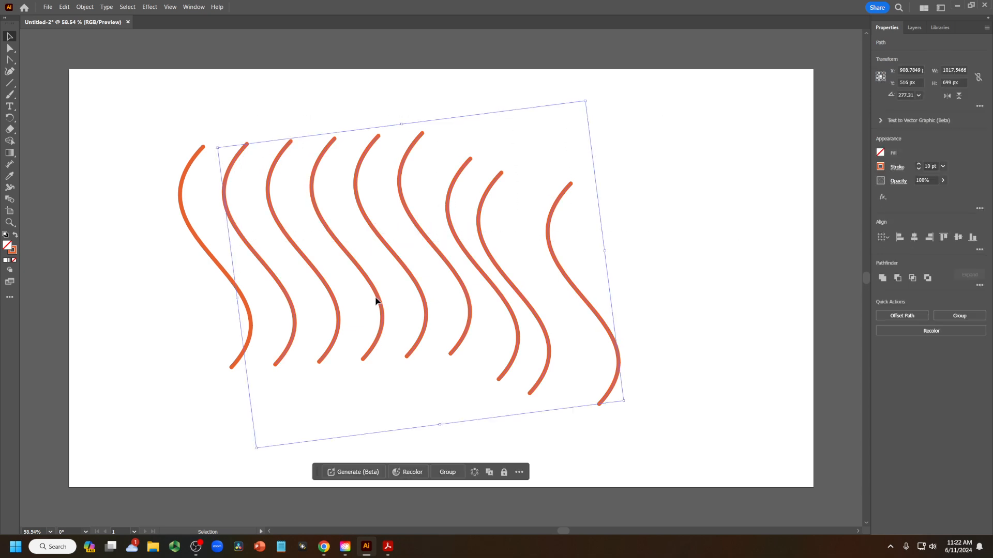
{"action": "key", "text": "Delete"}
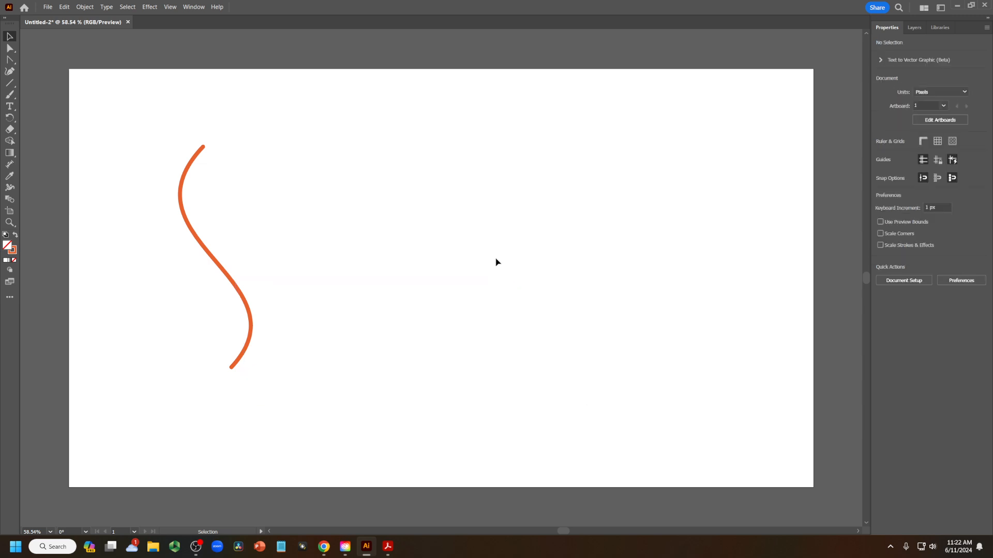
Duplicate the S-curve toward the middle of the artboard and blend the original with the copy.
{"action": "left_click", "coordinate": [224, 272]}
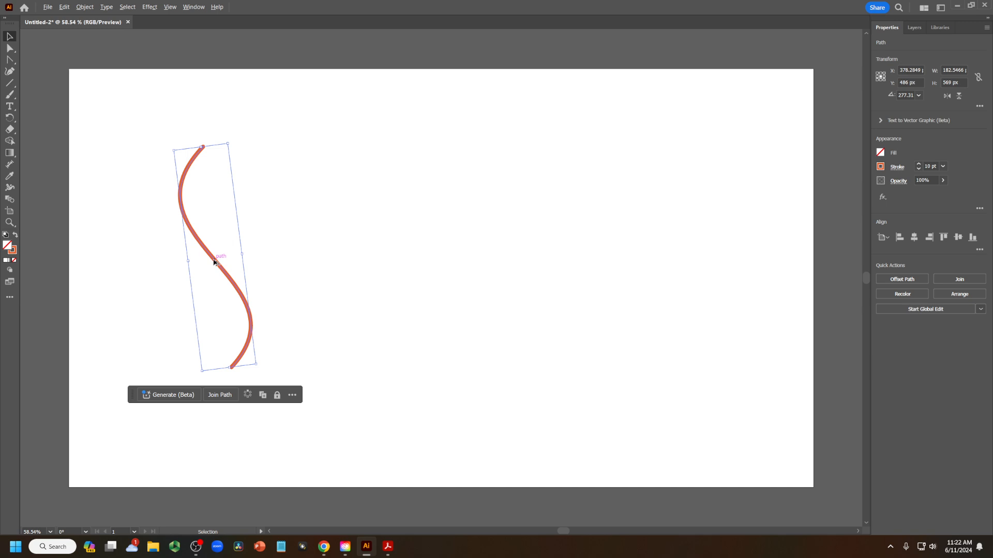
{"action": "left_click_drag", "start_coordinate": [214, 262], "coordinate": [446, 267]}
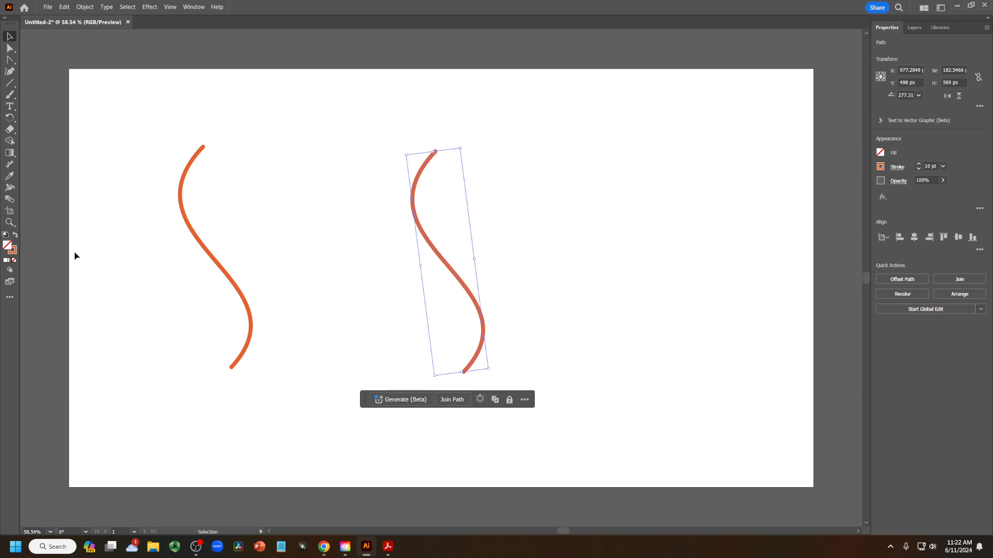
{"action": "left_click", "coordinate": [9, 201]}
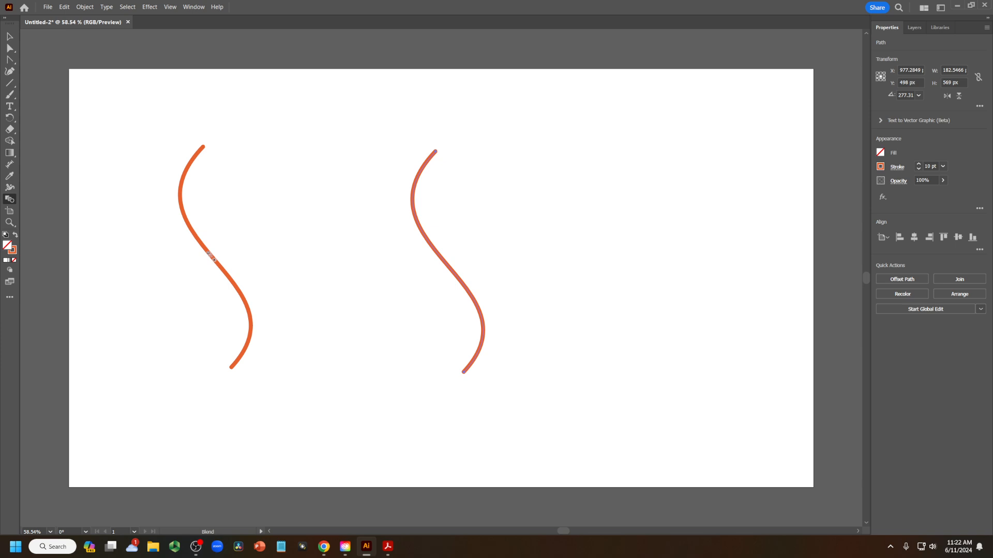
{"action": "left_click", "coordinate": [449, 269]}
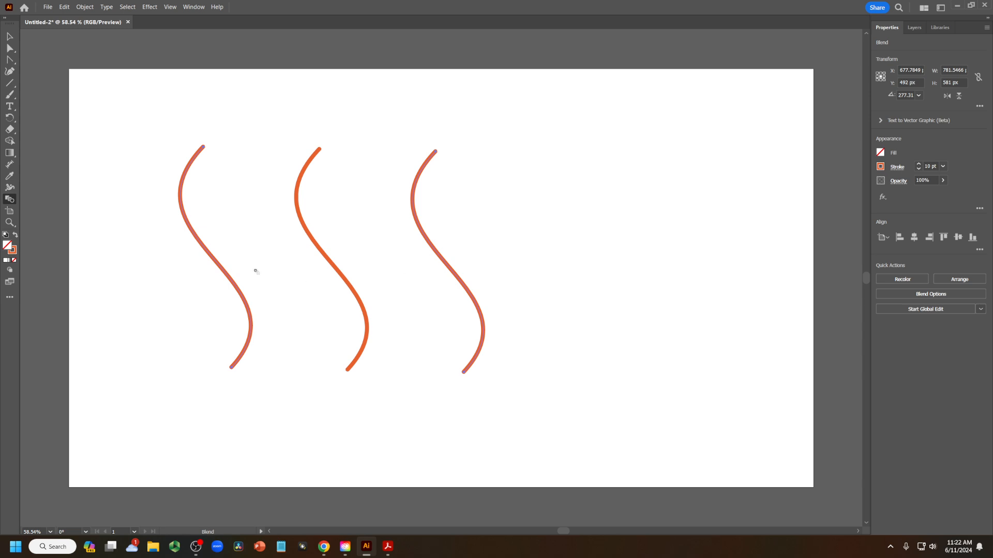
Set the blend spacing to Specified Steps with 6 steps.
{"action": "double_click", "coordinate": [10, 199]}
{"action": "left_click", "coordinate": [271, 162]}
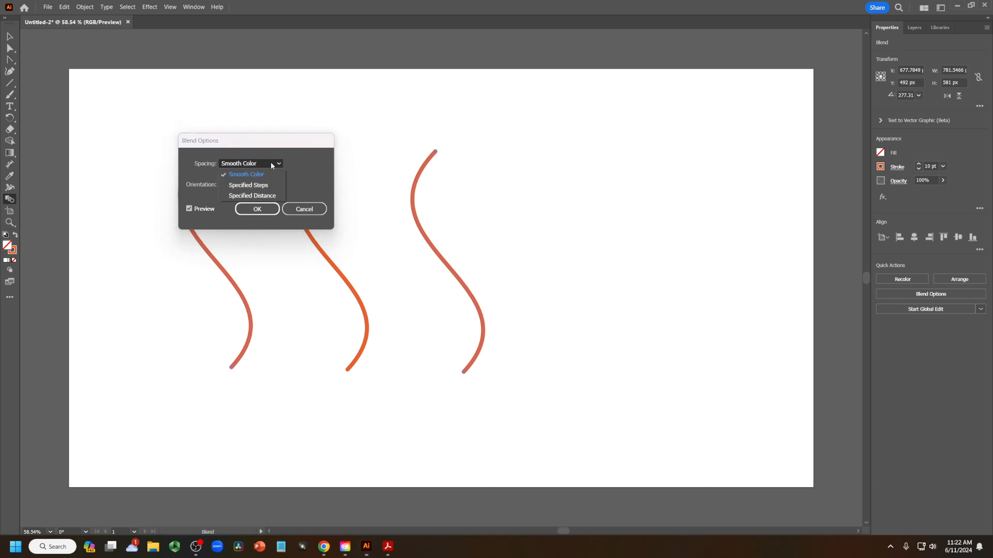
{"action": "left_click", "coordinate": [262, 185]}
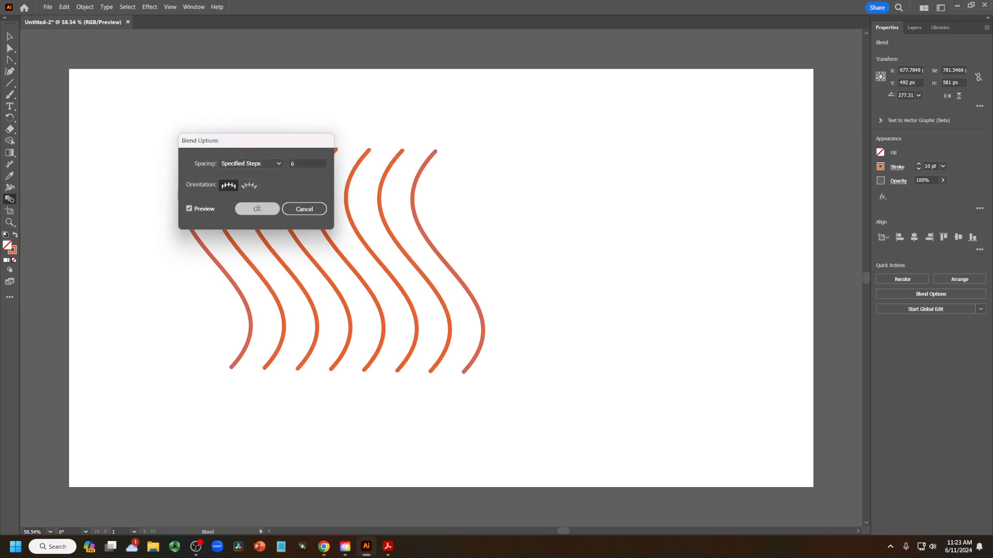
{"action": "key", "text": "Return"}
{"action": "key", "text": "v"}
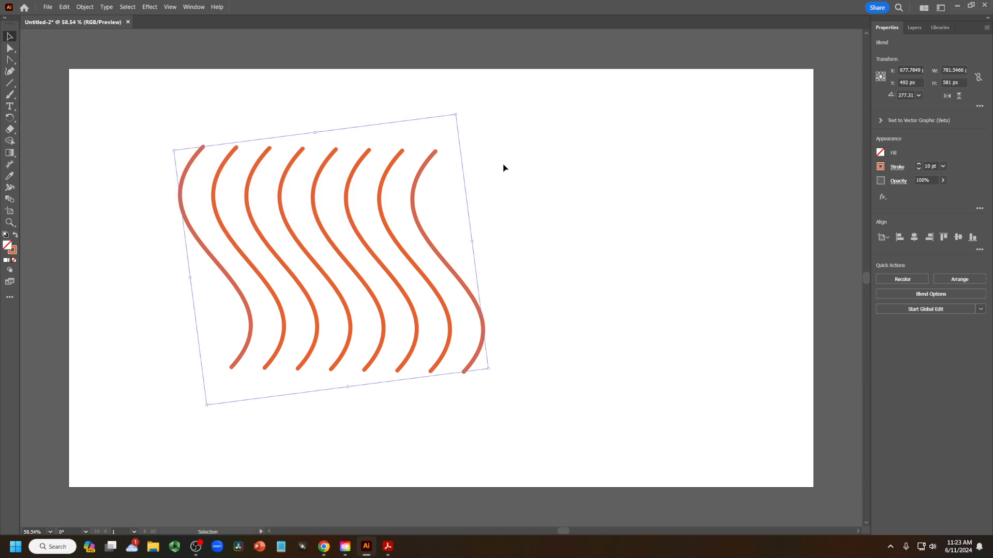
{"action": "left_click", "coordinate": [500, 173]}
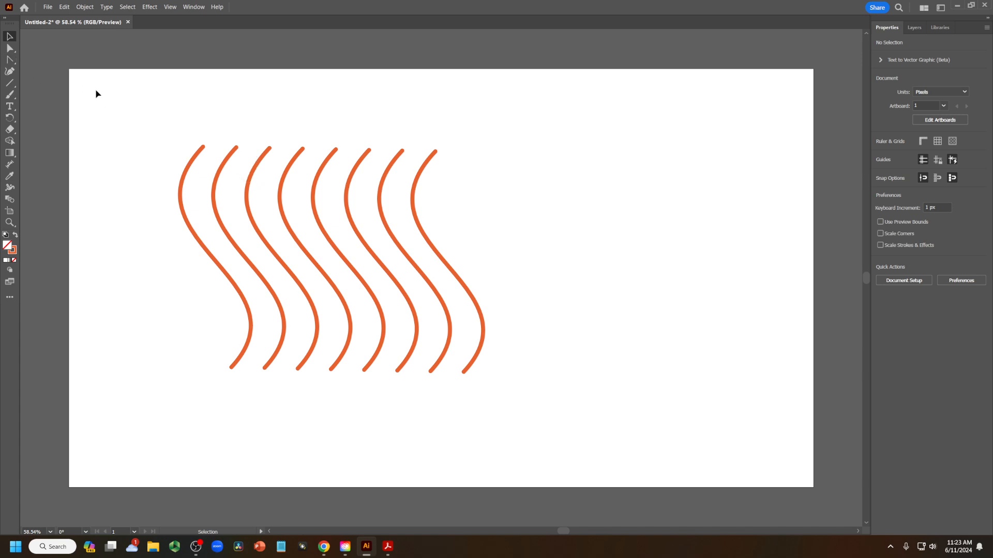
Reshape the blend's rightmost curve by bending its middle and shifting its upper and lower endpoints to the left.
{"action": "left_click", "coordinate": [416, 220]}
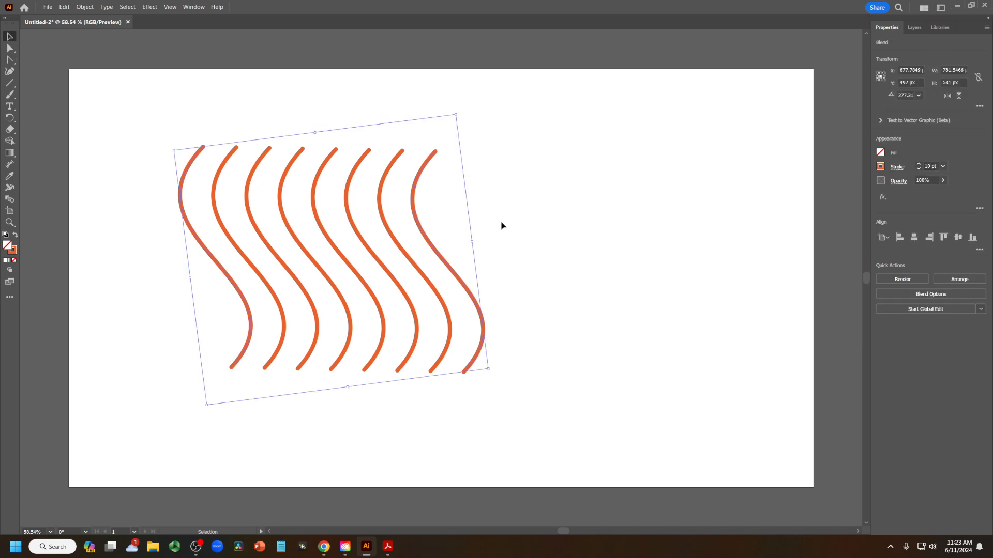
{"action": "key", "text": "a"}
{"action": "left_click", "coordinate": [427, 237]}
{"action": "left_click_drag", "start_coordinate": [427, 238], "coordinate": [450, 236]}
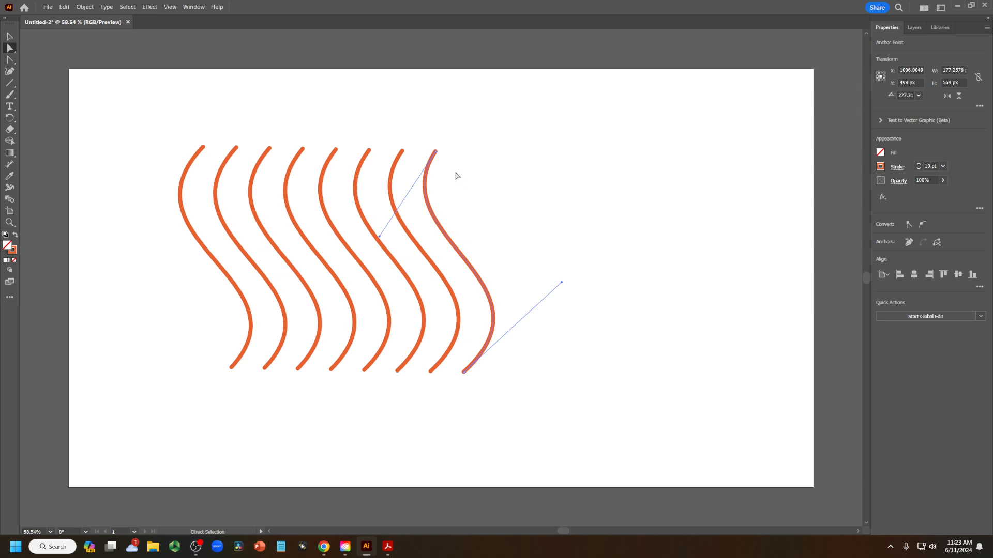
{"action": "left_click_drag", "start_coordinate": [436, 151], "coordinate": [496, 121]}
{"action": "left_click_drag", "start_coordinate": [464, 371], "coordinate": [429, 364]}
{"action": "left_click_drag", "start_coordinate": [498, 121], "coordinate": [359, 136]}
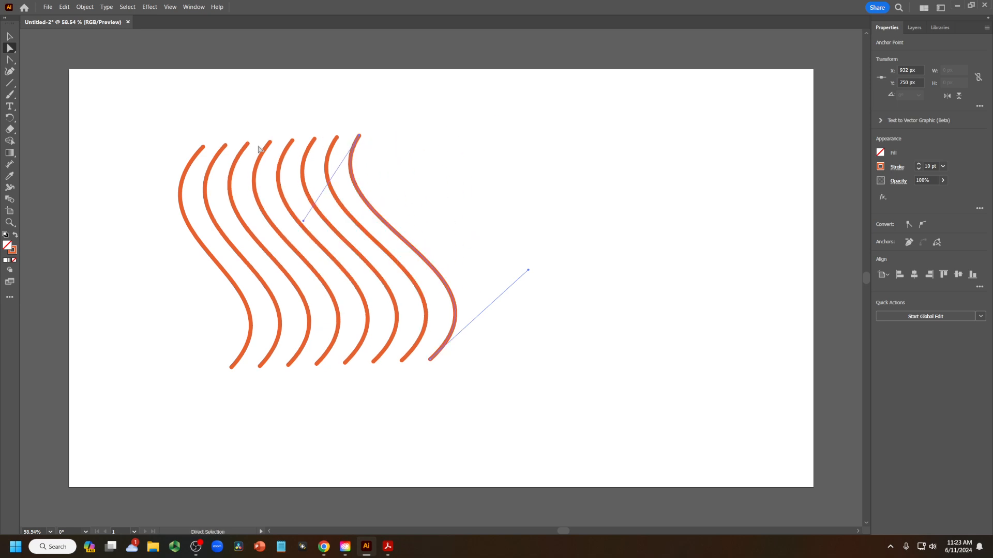
Shift the leftmost curve's endpoints inward and pull the rightmost curve's lower endpoint outward so the blend fans out downward.
{"action": "left_click_drag", "start_coordinate": [204, 146], "coordinate": [250, 157]}
{"action": "left_click_drag", "start_coordinate": [429, 360], "coordinate": [468, 350]}
{"action": "mouse_move", "coordinate": [232, 368]}
{"action": "left_mouse_down"}
{"action": "mouse_move", "coordinate": [247, 366]}
{"action": "mouse_move", "coordinate": [238, 365]}
{"action": "left_mouse_up"}
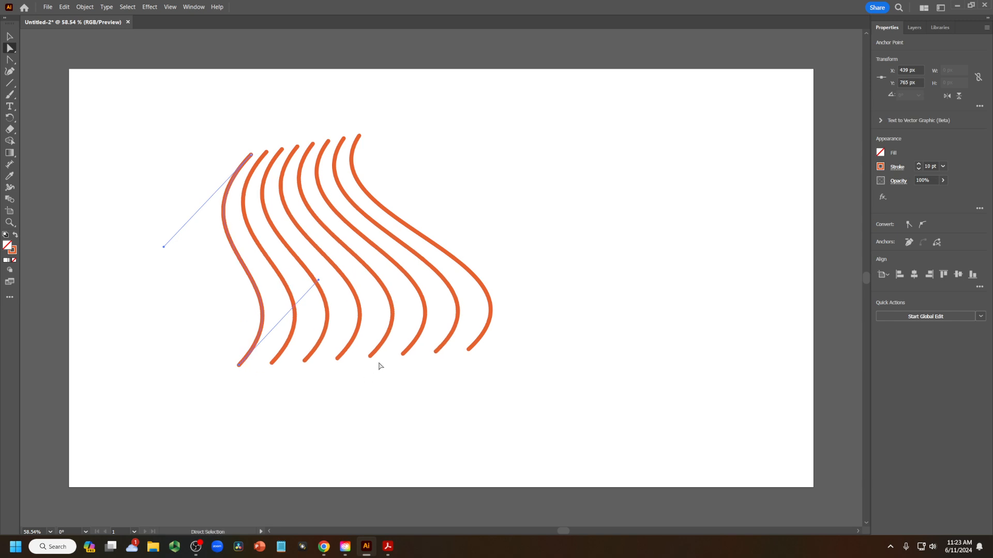
{"action": "left_click_drag", "start_coordinate": [252, 158], "coordinate": [255, 148]}
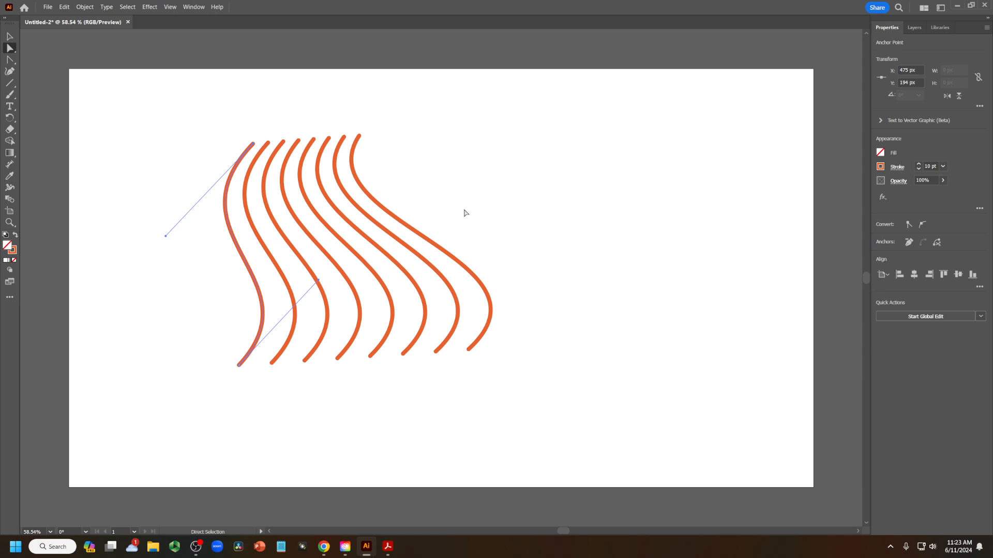
Change the stroke color of the blend's rightmost curve to light blue.
{"action": "left_click", "coordinate": [357, 144]}
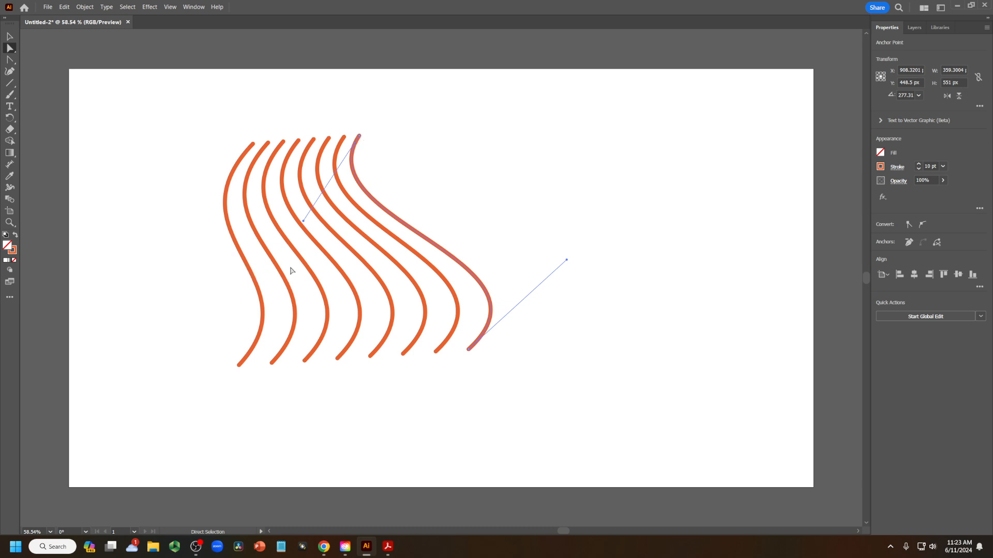
{"action": "left_click", "coordinate": [880, 167]}
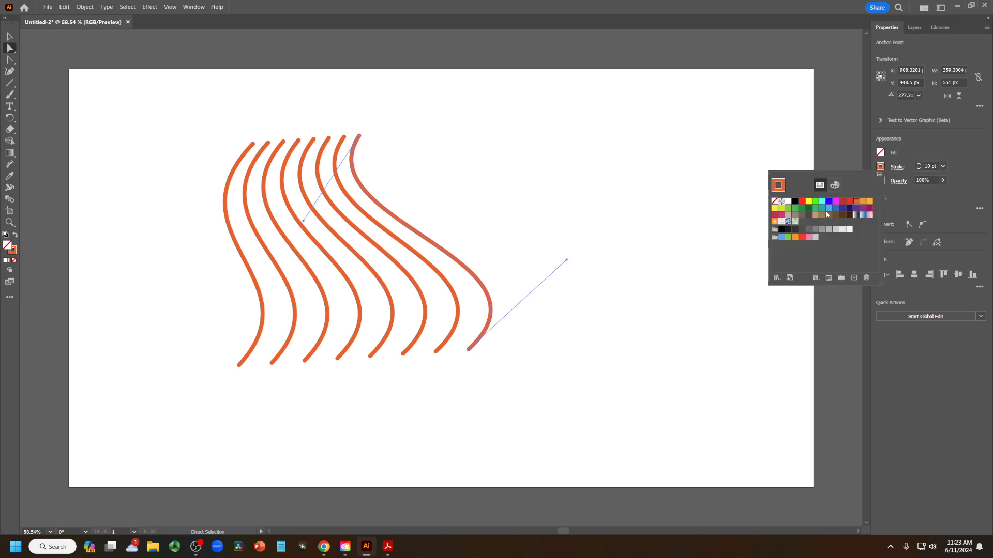
{"action": "left_click", "coordinate": [830, 211]}
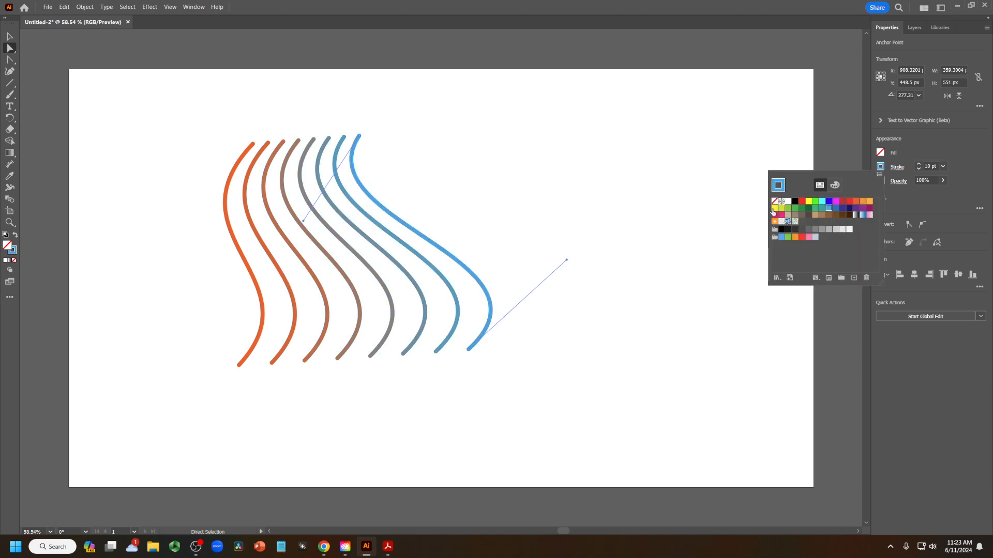
Change the stroke color of the blend's leftmost curve to green.
{"action": "left_click", "coordinate": [234, 240]}
{"action": "left_click", "coordinate": [233, 239]}
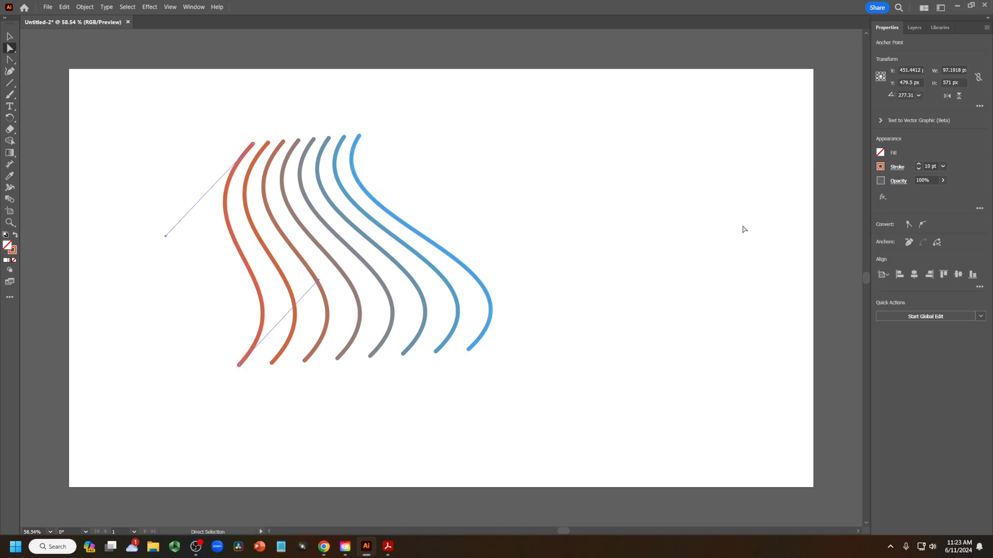
{"action": "left_click", "coordinate": [879, 168]}
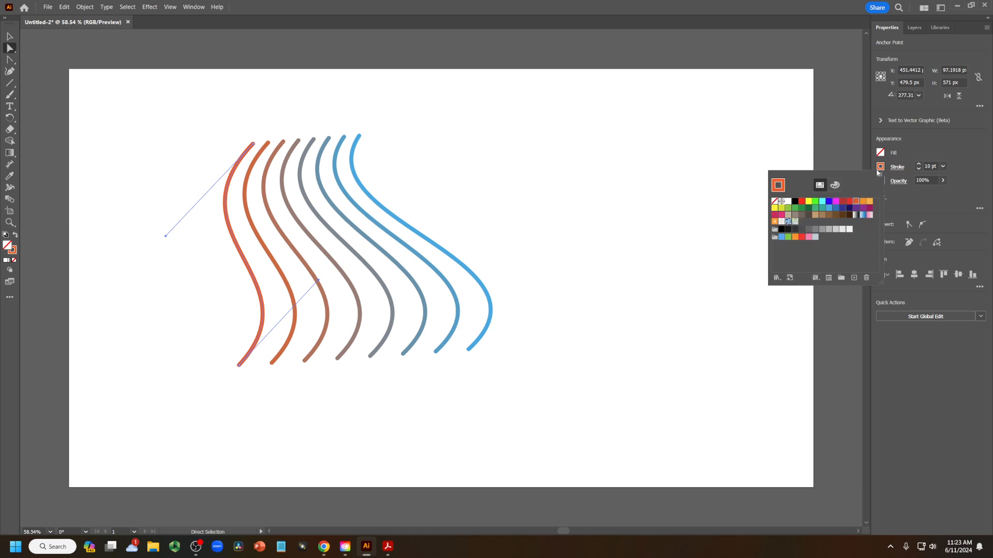
{"action": "left_click", "coordinate": [822, 213]}
{"action": "left_click", "coordinate": [566, 377]}
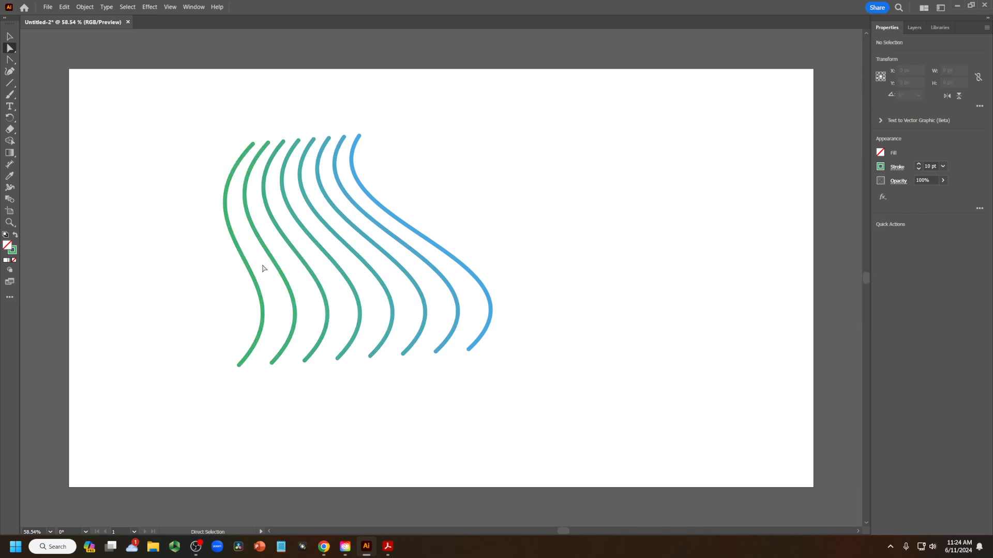
Move the blend to the left part of the artboard and draw a vertical line about 360 px long to its right.
{"action": "left_click", "coordinate": [9, 37]}
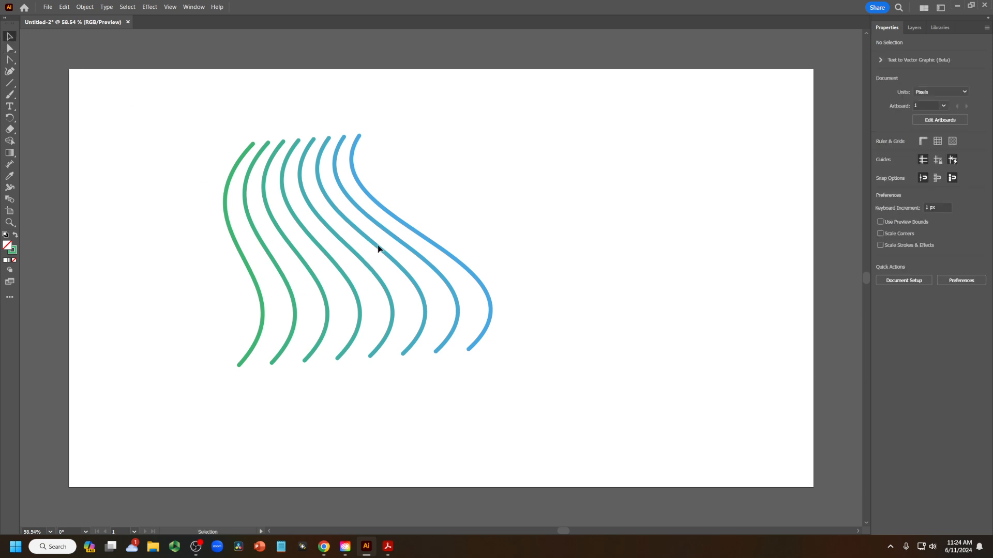
{"action": "left_click_drag", "start_coordinate": [403, 222], "coordinate": [284, 226]}
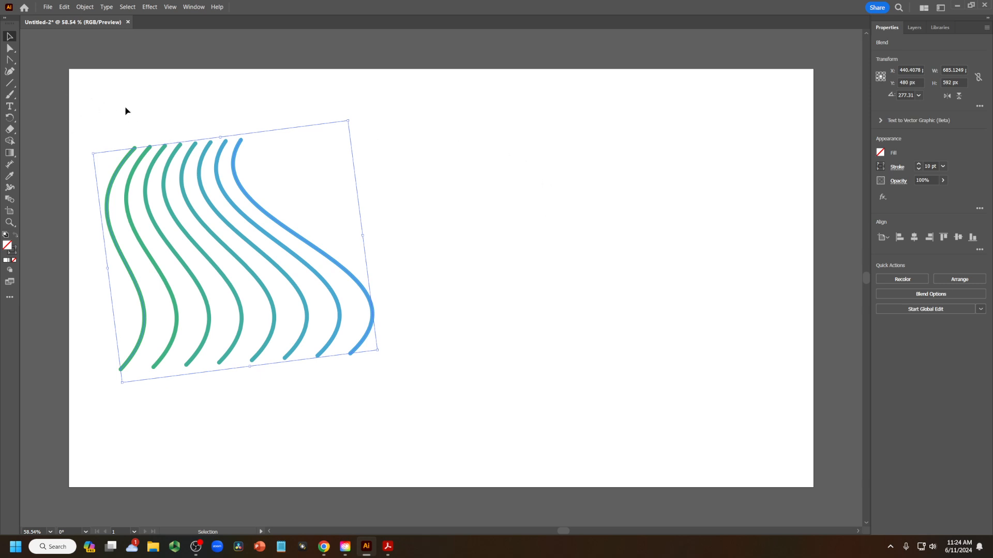
{"action": "left_click", "coordinate": [11, 85]}
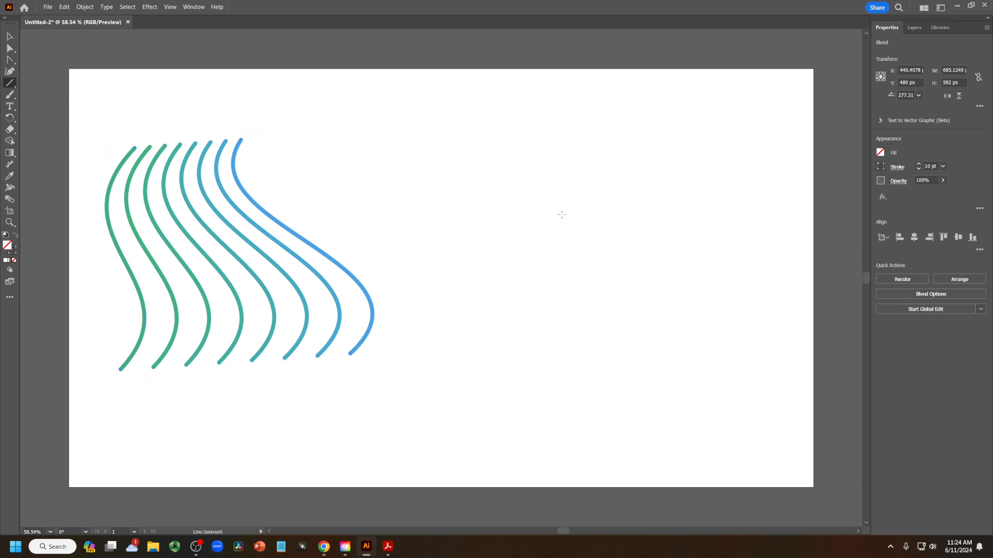
{"action": "left_click_drag", "start_coordinate": [541, 147], "coordinate": [540, 288]}
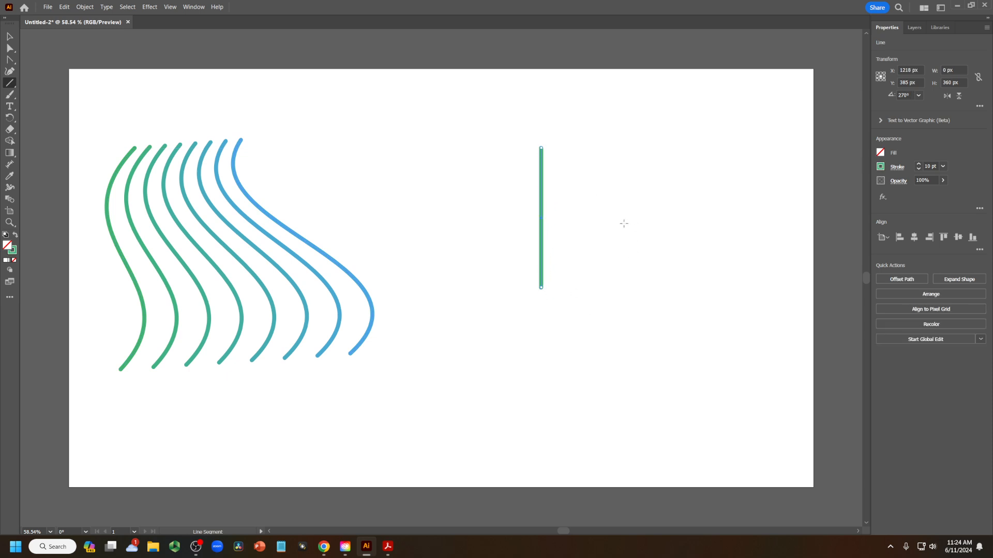
Bend the new vertical line into an S shape and adjust its direction handles to refine the curves.
{"action": "key", "text": "shift+c"}
{"action": "left_click_drag", "start_coordinate": [542, 177], "coordinate": [560, 172]}
{"action": "left_click_drag", "start_coordinate": [546, 268], "coordinate": [532, 272]}
{"action": "key", "text": "a"}
{"action": "left_click_drag", "start_coordinate": [572, 162], "coordinate": [596, 189]}
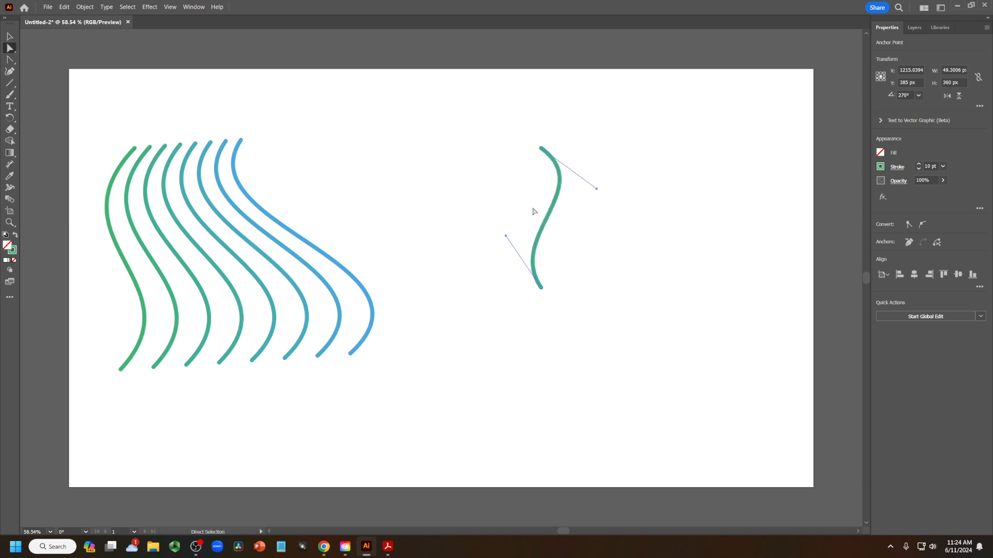
{"action": "left_click_drag", "start_coordinate": [506, 235], "coordinate": [490, 231]}
Change the new S-curve's stroke color to yellow.
{"action": "left_click", "coordinate": [880, 167]}
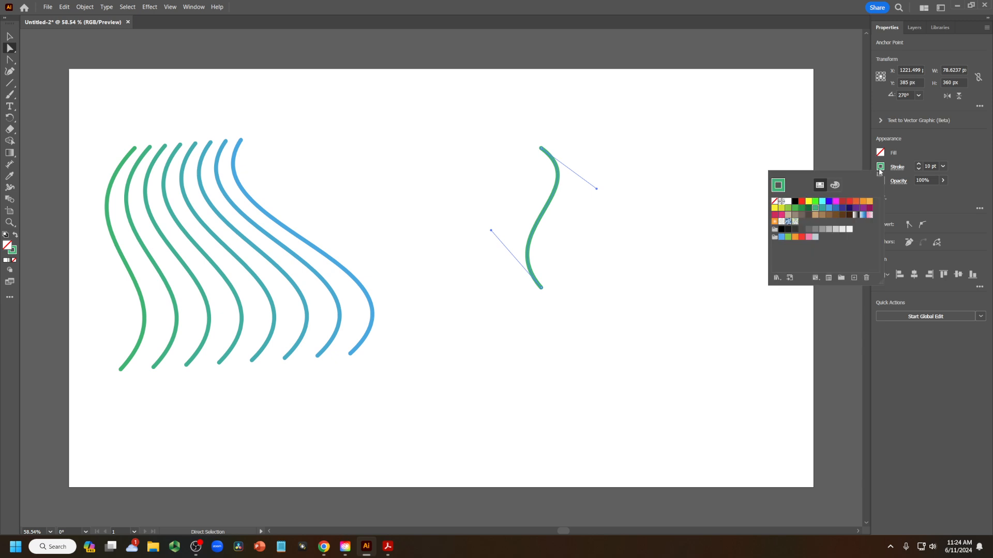
{"action": "left_click", "coordinate": [774, 208]}
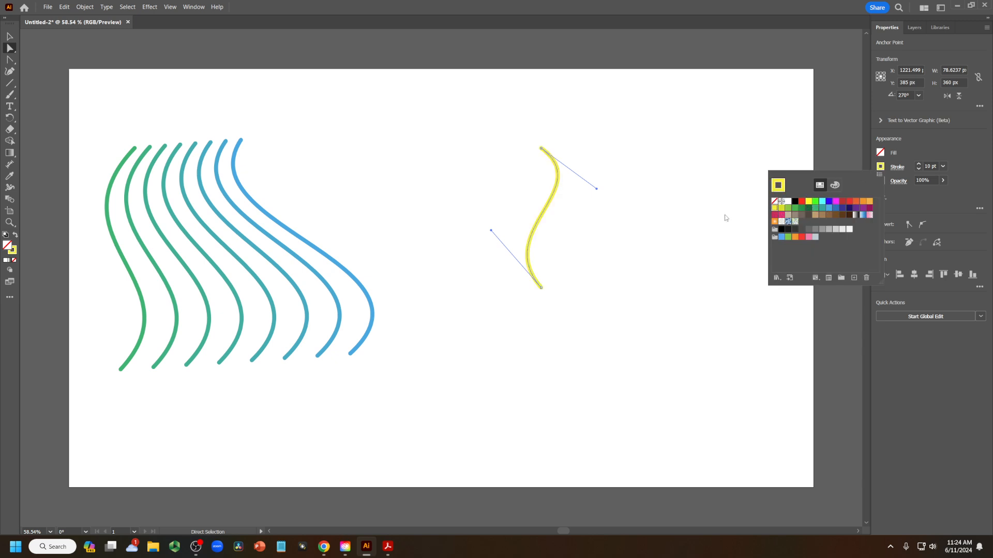
{"action": "left_click", "coordinate": [443, 97]}
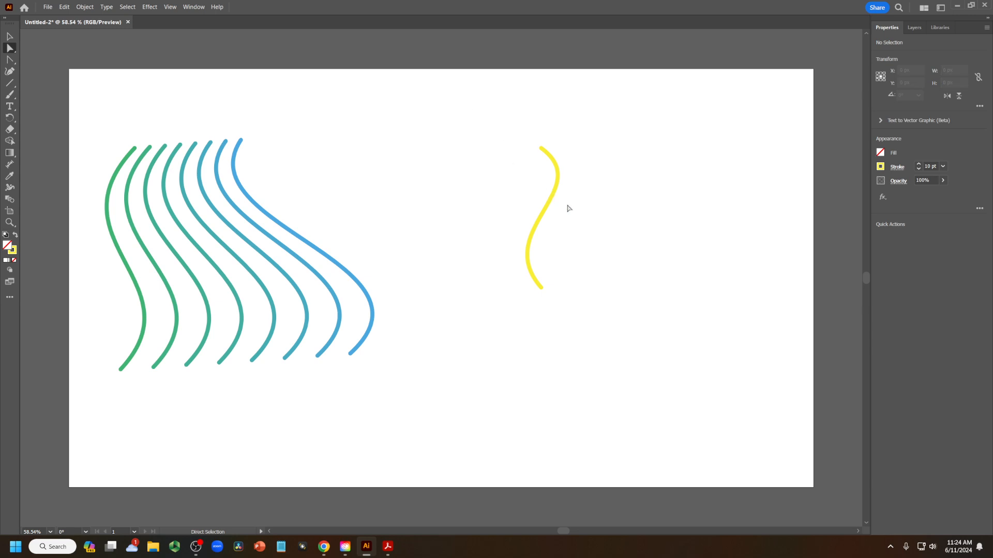
Apply a radial repeat to the yellow S-curve and move the result up and to the right within the artboard.
{"action": "key", "text": "v"}
{"action": "left_click", "coordinate": [546, 211]}
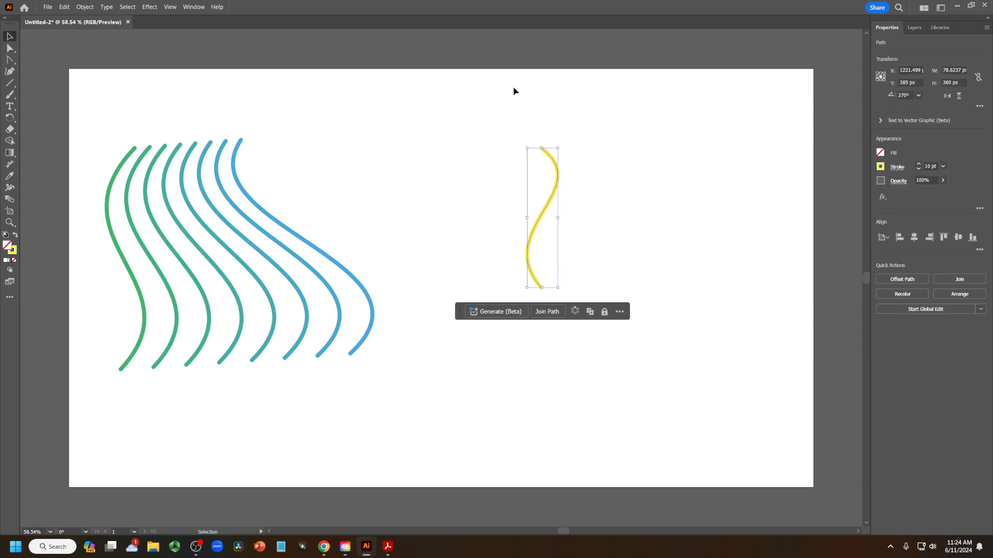
{"action": "left_click", "coordinate": [85, 7]}
{"action": "mouse_move", "coordinate": [110, 274]}
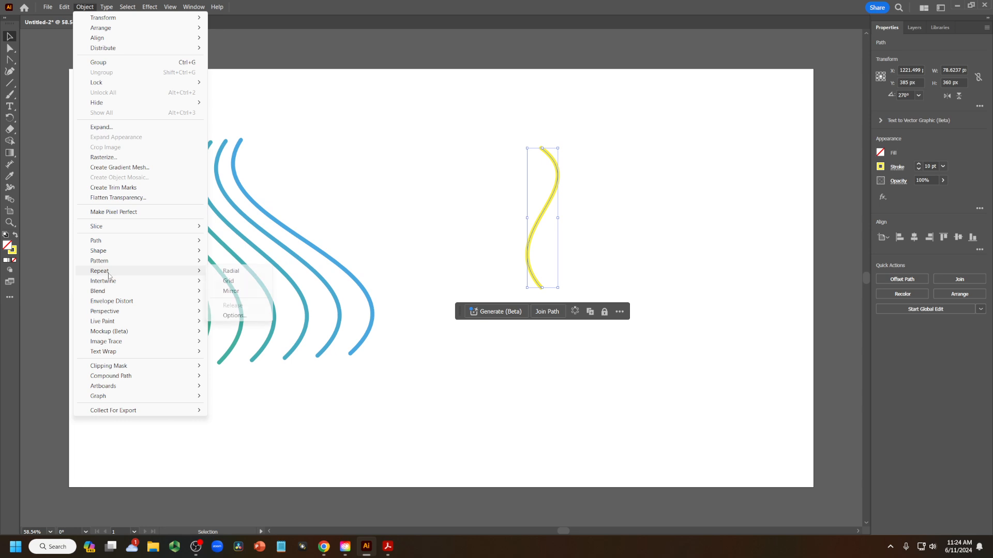
{"action": "left_click", "coordinate": [231, 271]}
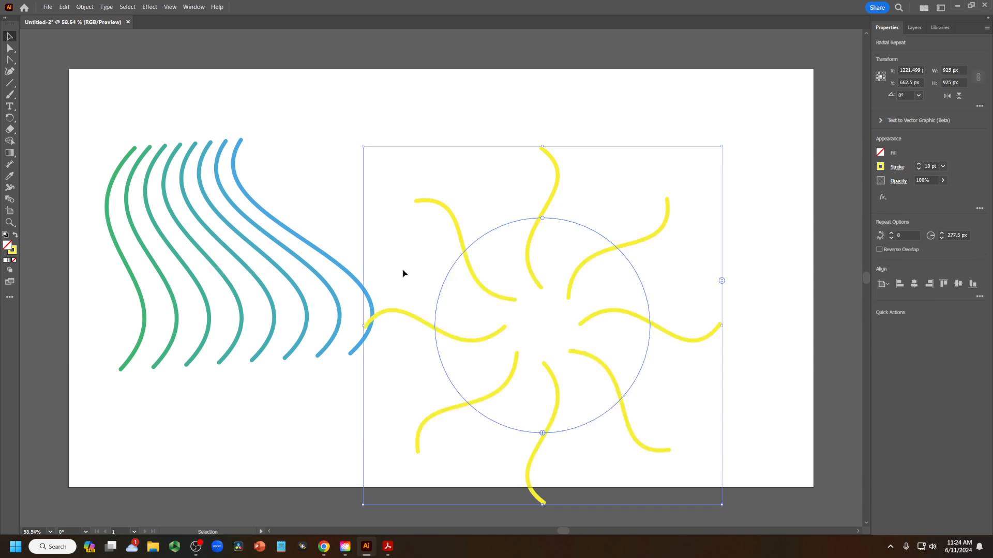
{"action": "left_click_drag", "start_coordinate": [627, 313], "coordinate": [662, 252]}
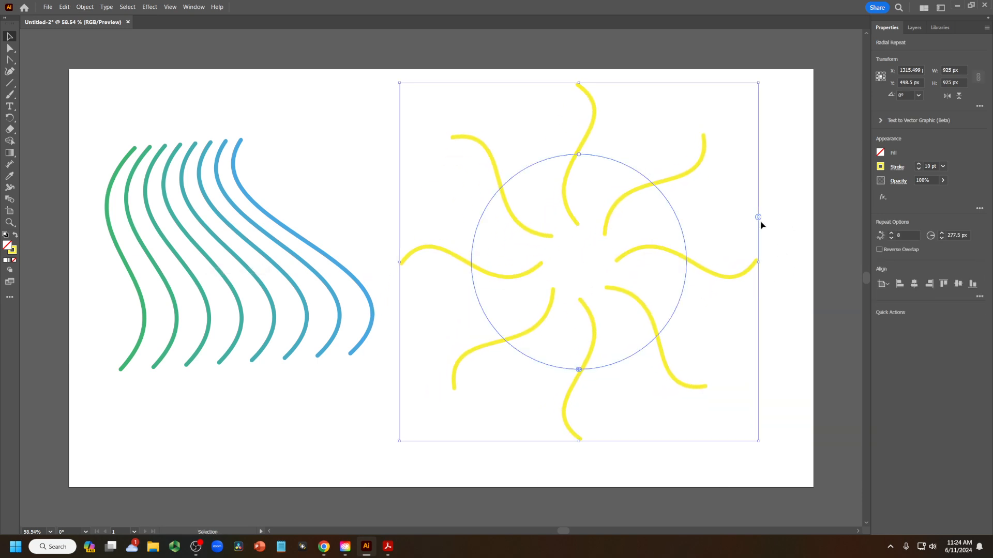
Increase the radial repeat's number of instances to 20.
{"action": "left_click_drag", "start_coordinate": [757, 218], "coordinate": [762, 175]}
{"action": "left_click", "coordinate": [906, 236]}
{"action": "key", "text": "Up"}
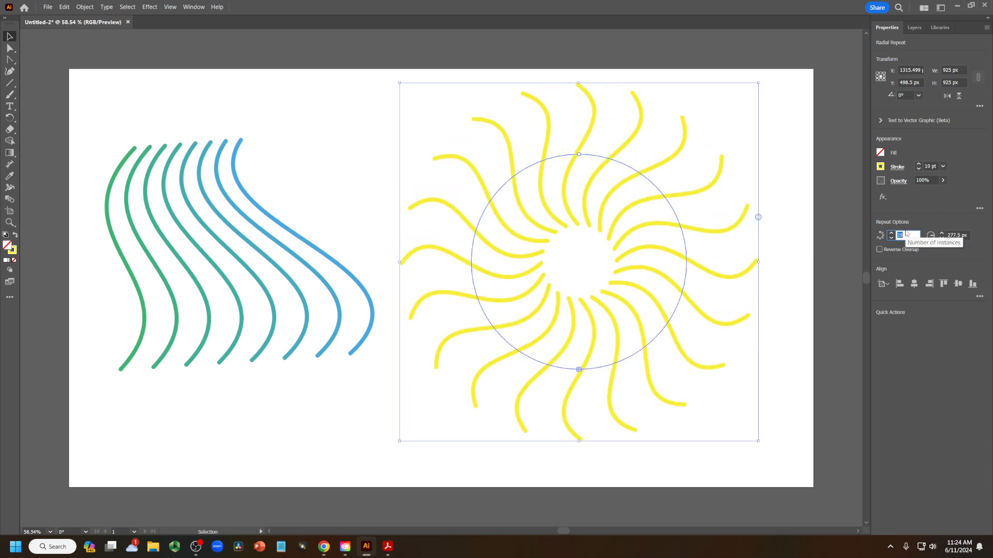
Reduce the radial repeat's radius, then widen it again while rotating the pattern slightly.
{"action": "left_click_drag", "start_coordinate": [580, 156], "coordinate": [580, 193]}
{"action": "left_click", "coordinate": [771, 188]}
{"action": "left_click", "coordinate": [597, 200]}
{"action": "left_click_drag", "start_coordinate": [580, 192], "coordinate": [586, 148]}
Scale the yellow radial pattern down to about 522 px wide and position it in the right half of the artboard.
{"action": "left_click_drag", "start_coordinate": [765, 76], "coordinate": [595, 246]}
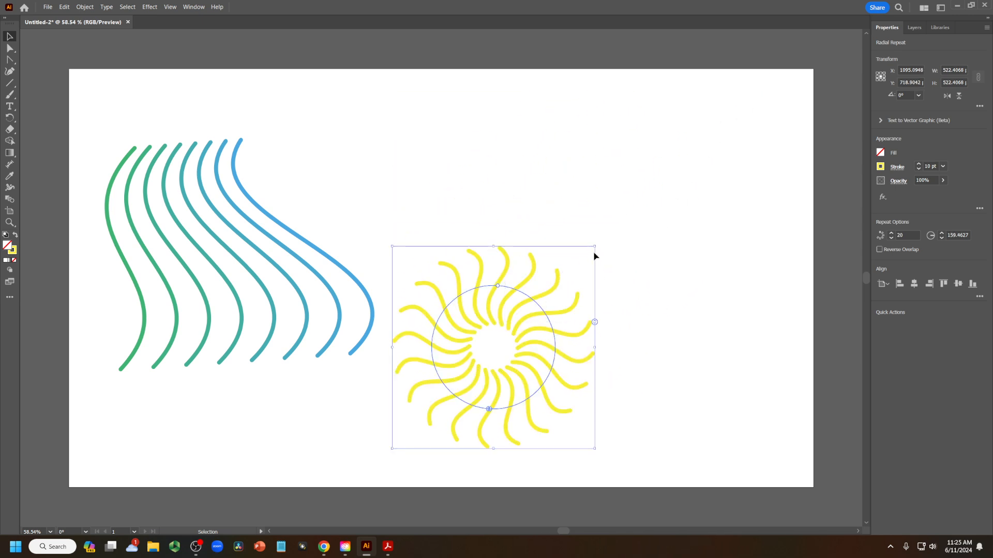
{"action": "left_click_drag", "start_coordinate": [526, 314], "coordinate": [592, 222]}
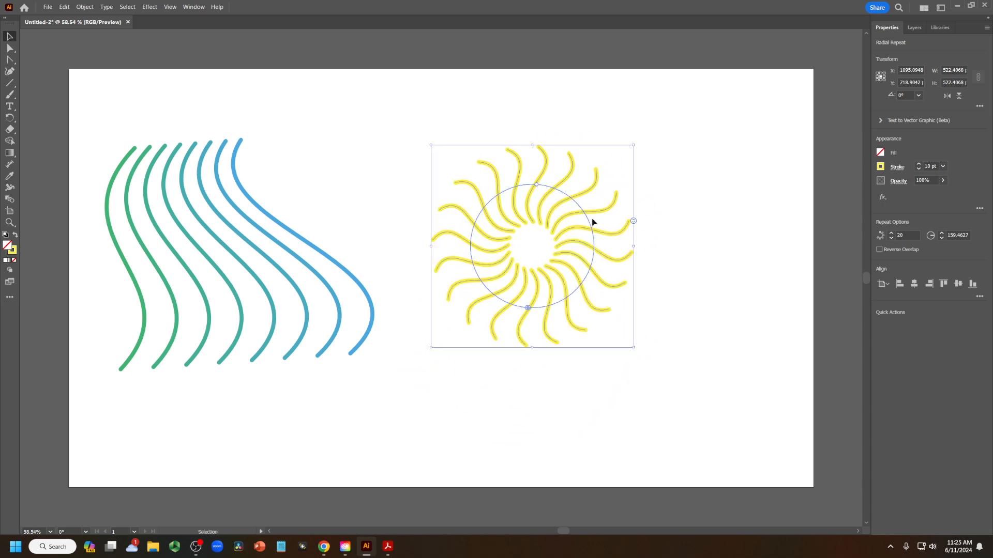
{"action": "left_click", "coordinate": [592, 273]}
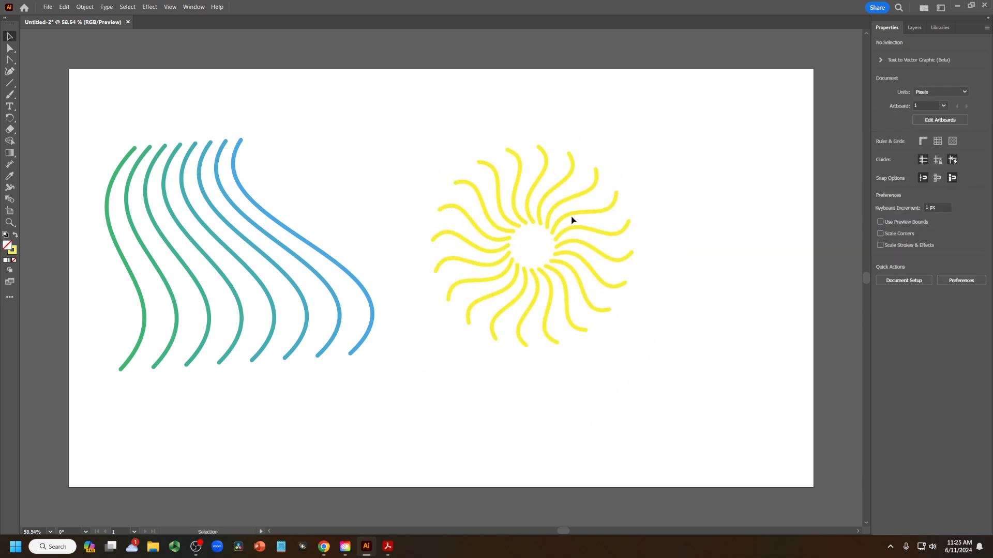
{"action": "left_click_drag", "start_coordinate": [568, 219], "coordinate": [615, 214]}
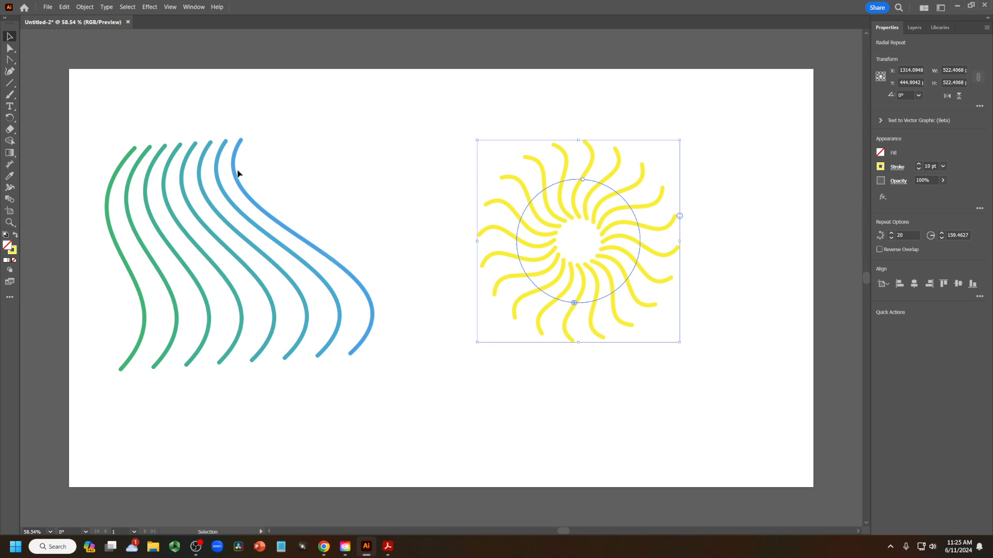
Select the blended green-to-blue S-curves.
{"action": "left_click", "coordinate": [242, 202]}
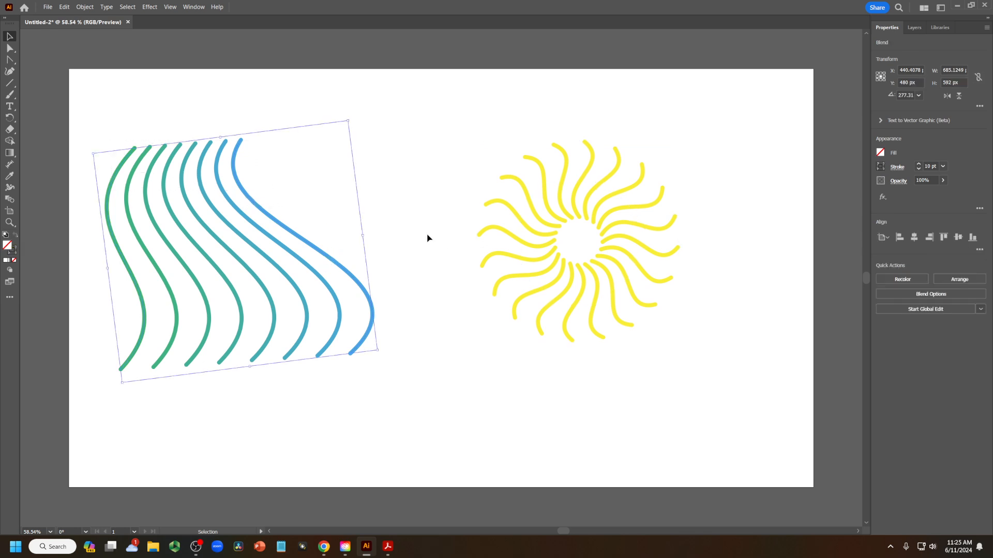